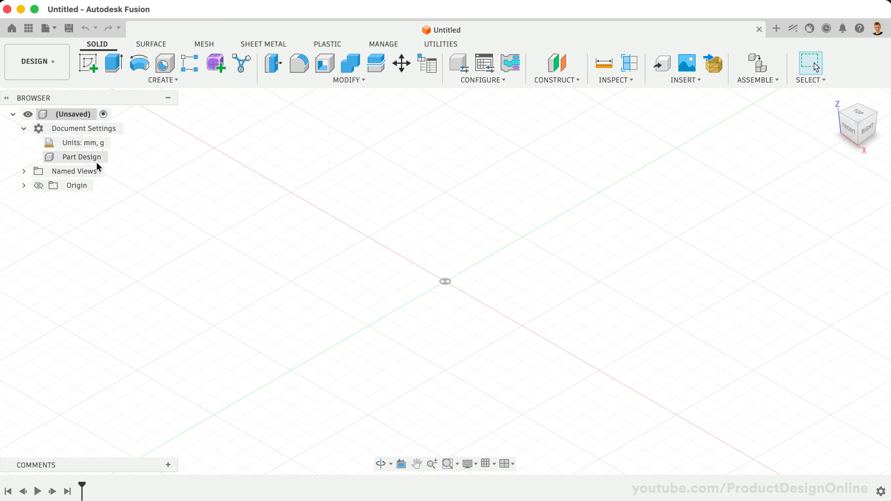
Save the new design under the name Day 9 Light Bulb.
mouse_move(97, 164)
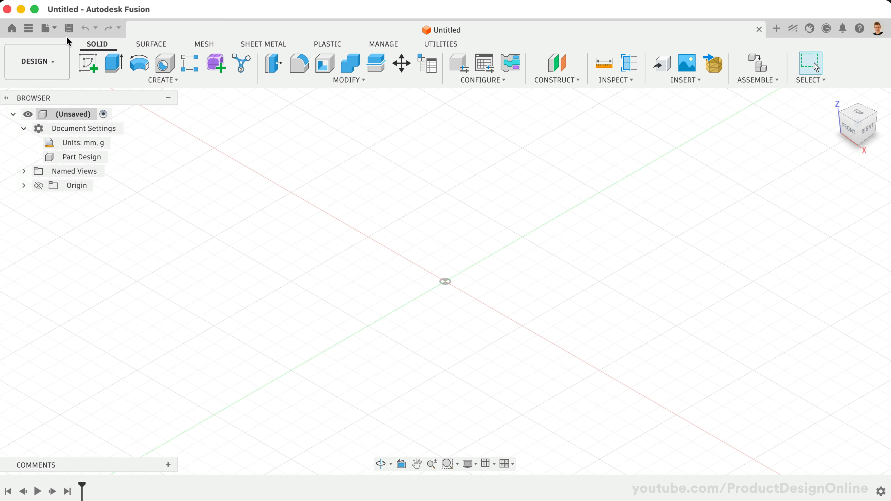
click(69, 29)
text(Day 9 Light )
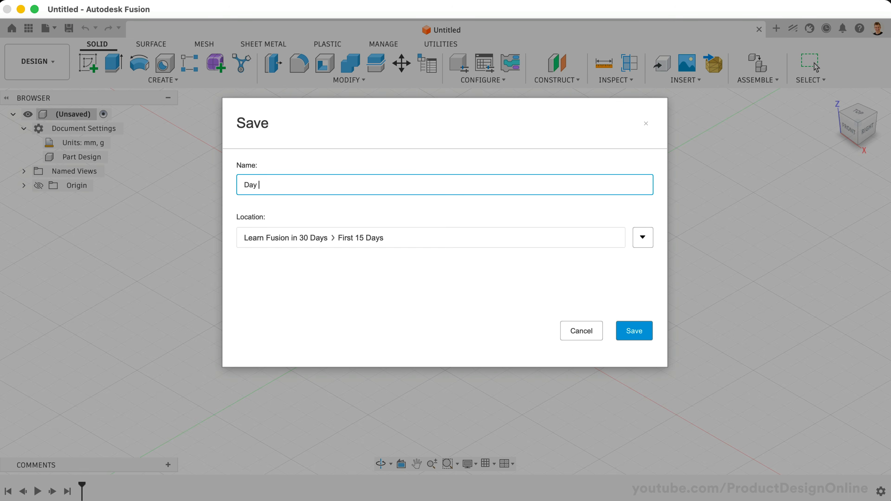
text(Bulb)
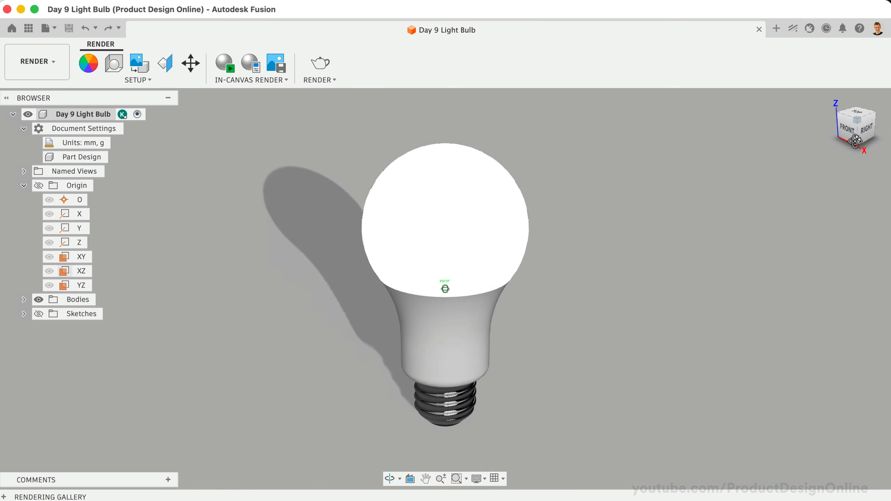
mouse_move(855, 144)
mouse_down()
mouse_move(855, 93)
mouse_move(857, 146)
mouse_up()
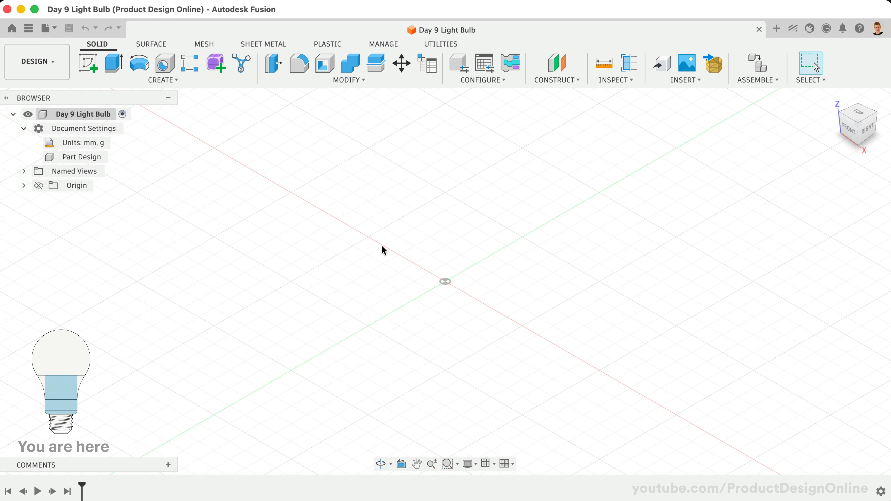
Create a solid cylinder as a new body on the XY plane, centred on the origin, with diameter 35 mm and height 40 mm.
click(191, 82)
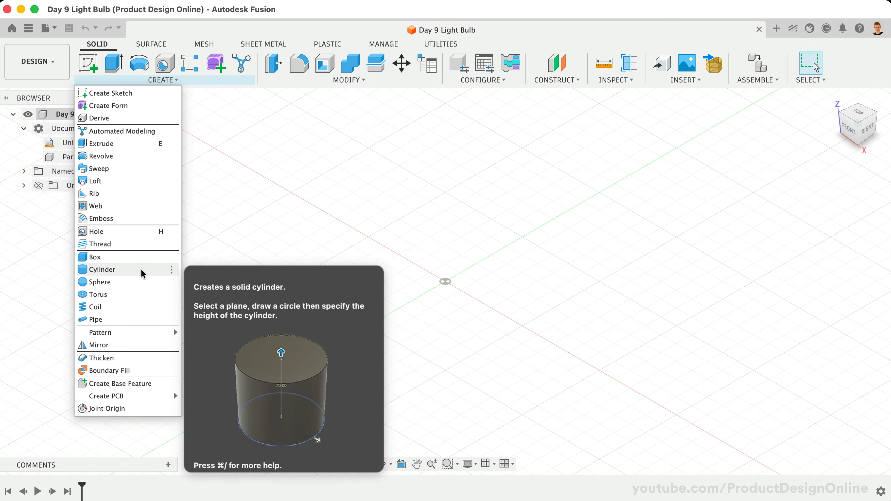
click(142, 270)
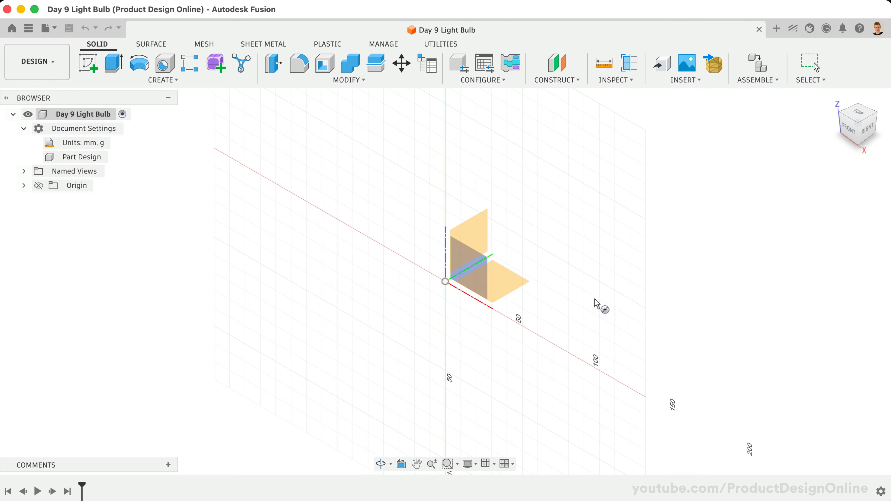
click(505, 283)
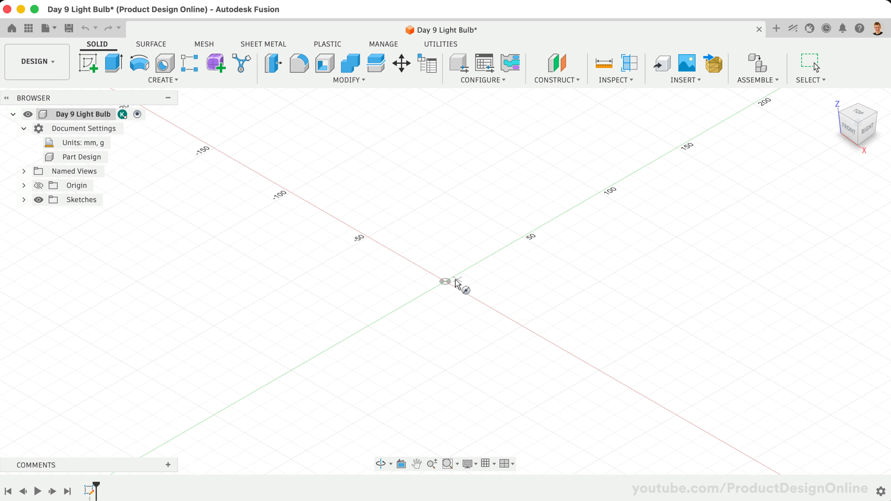
click(446, 283)
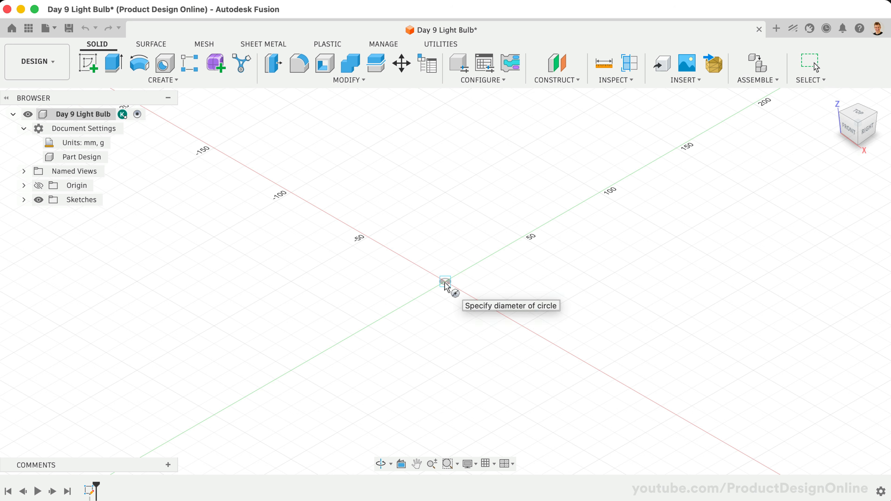
scroll(485, 297, up, 3)
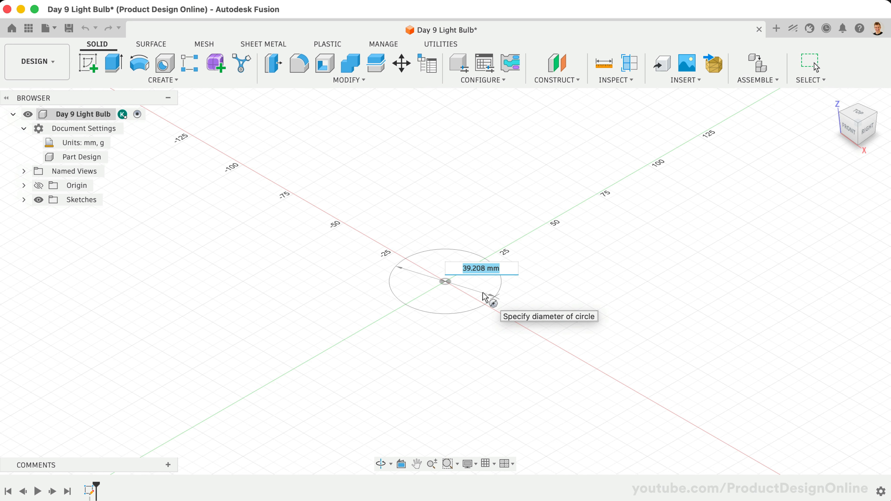
text(35)
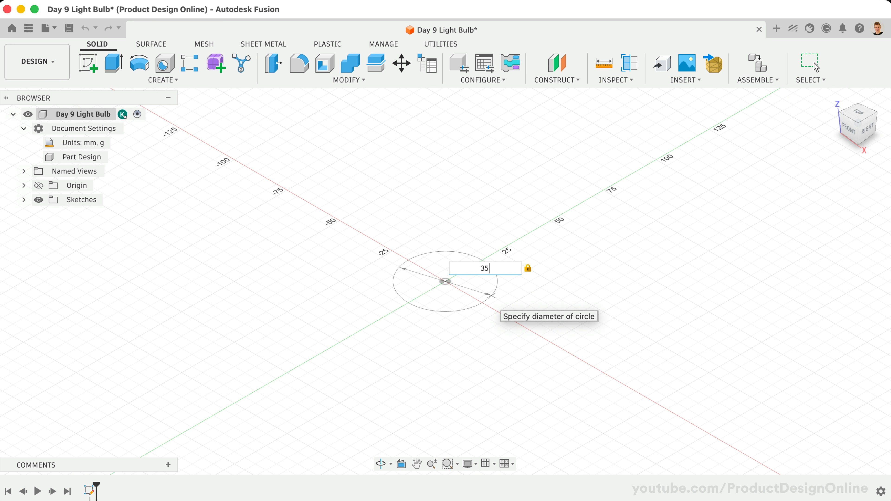
key(Return)
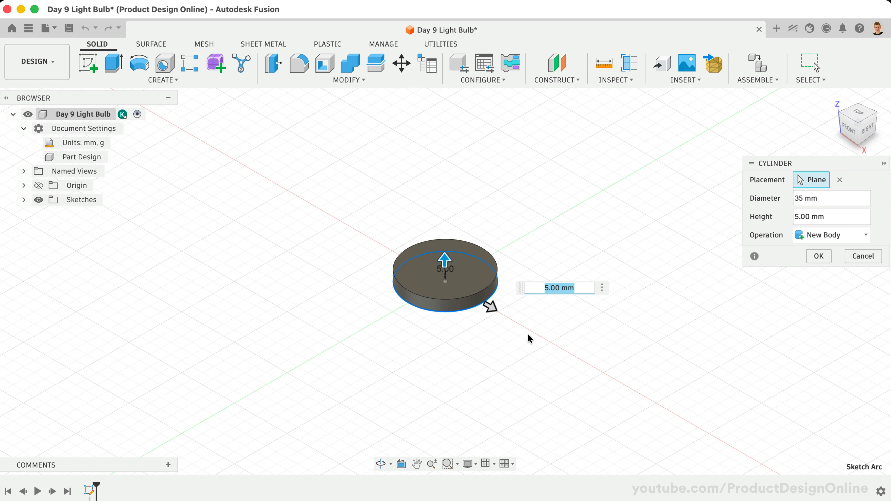
text(40)
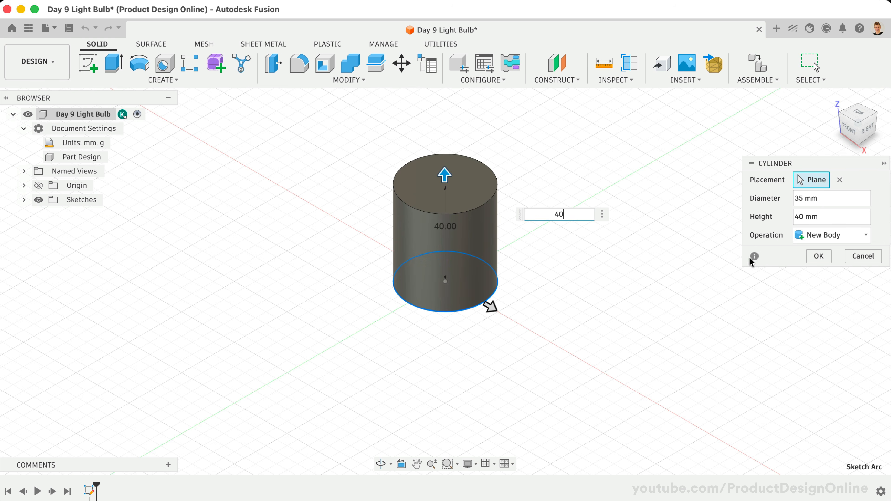
click(813, 256)
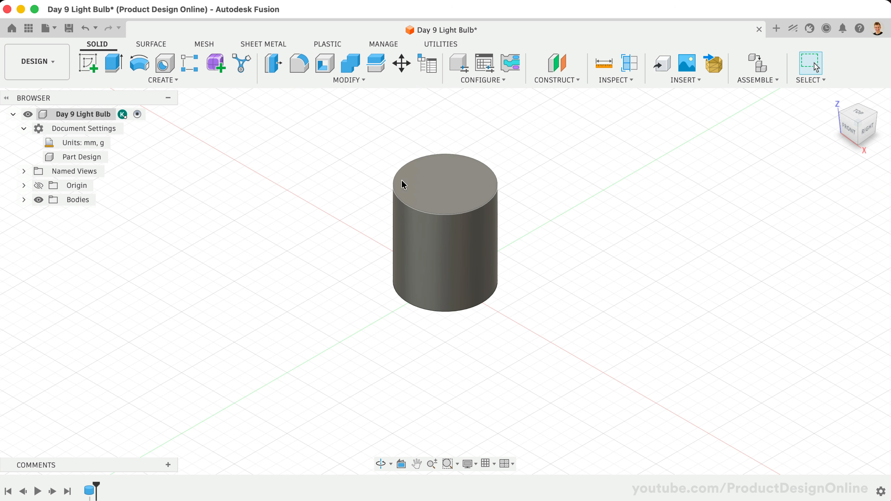
Start a new sketch on the XZ origin plane.
scroll(455, 197, up, 3)
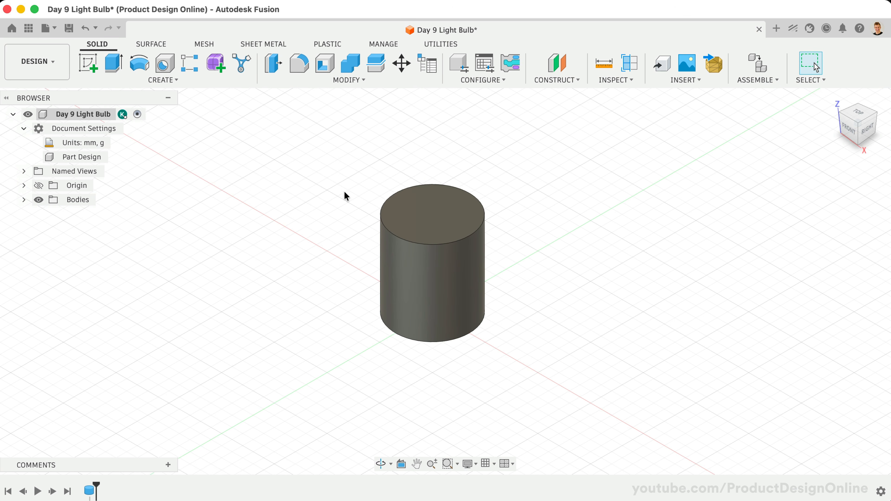
click(24, 185)
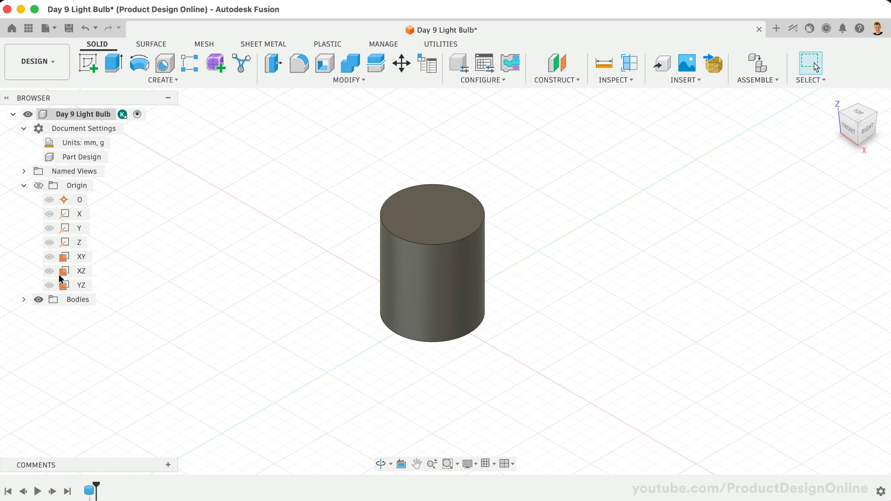
click(79, 277)
right_click(81, 275)
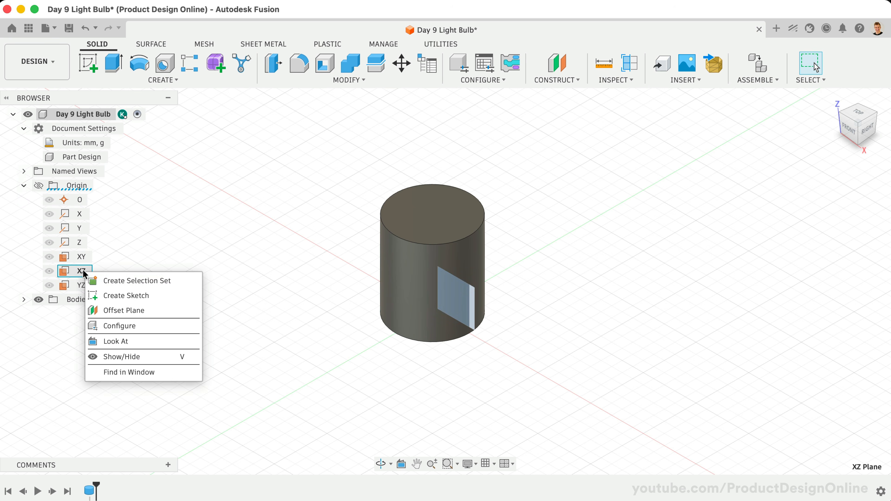
click(178, 290)
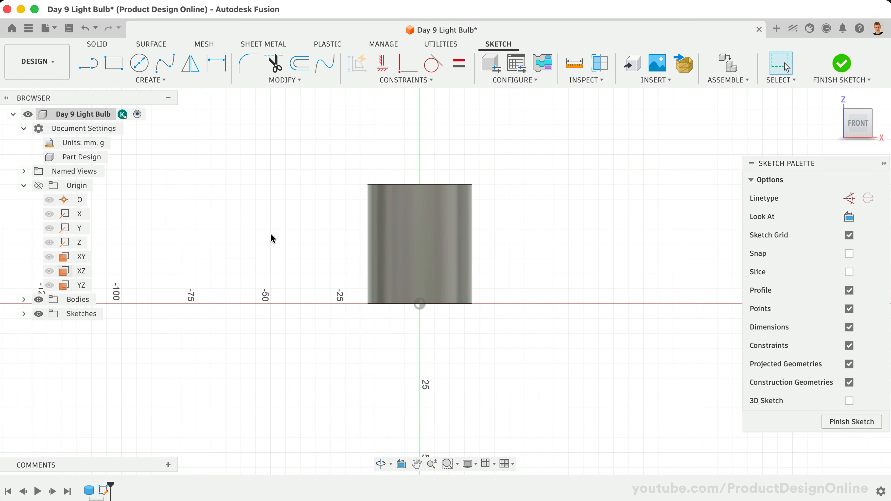
Bring the cylinder's upper circular edge into the sketch with the Intersect command to get its two end points.
key(s)
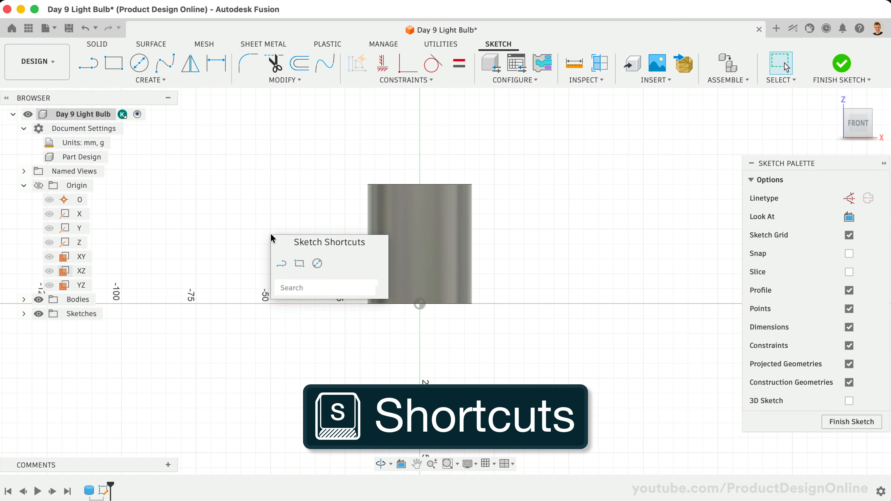
text(intersect)
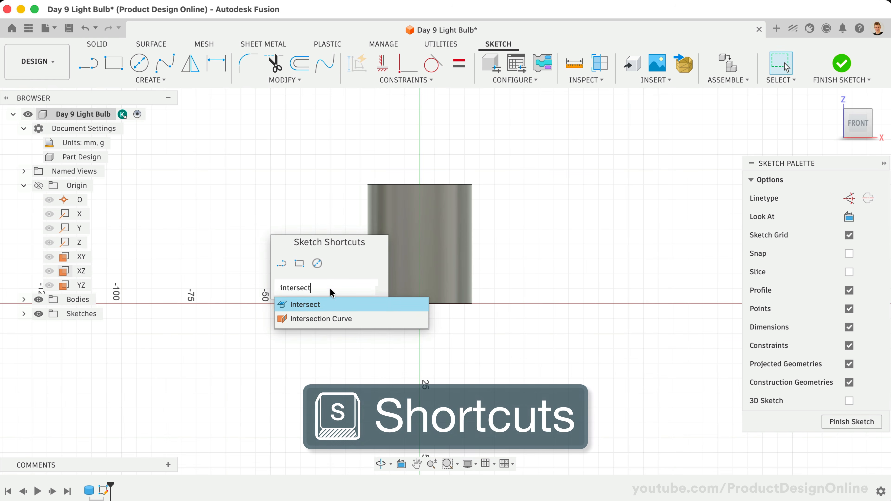
click(333, 305)
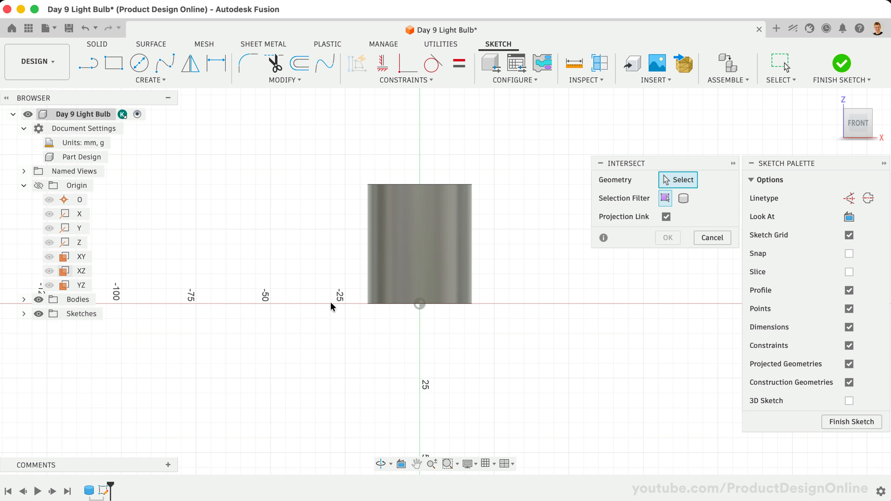
click(383, 184)
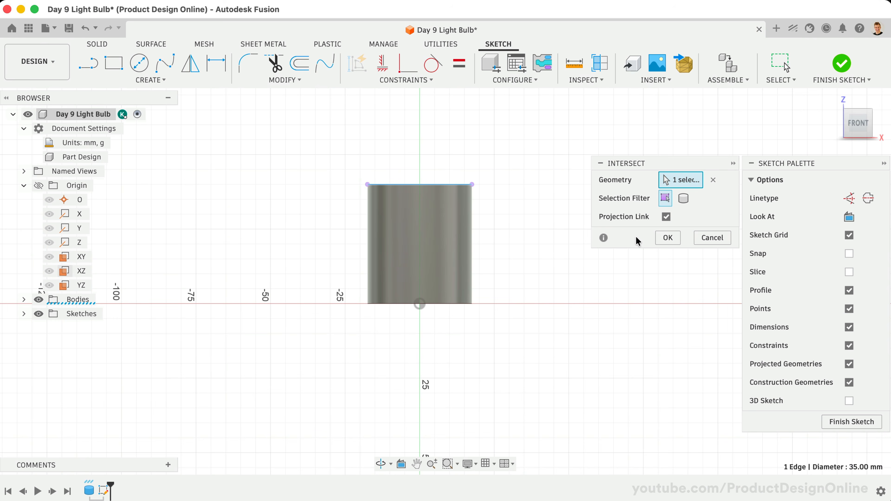
click(668, 238)
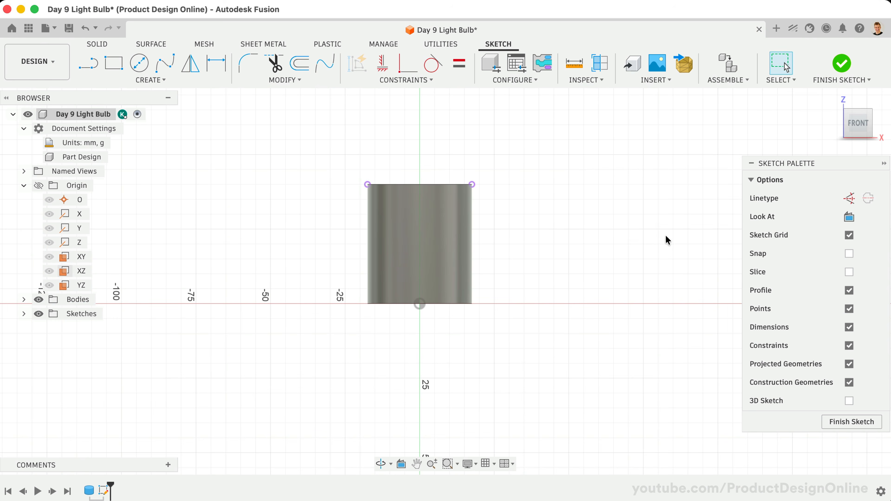
click(474, 185)
click(367, 185)
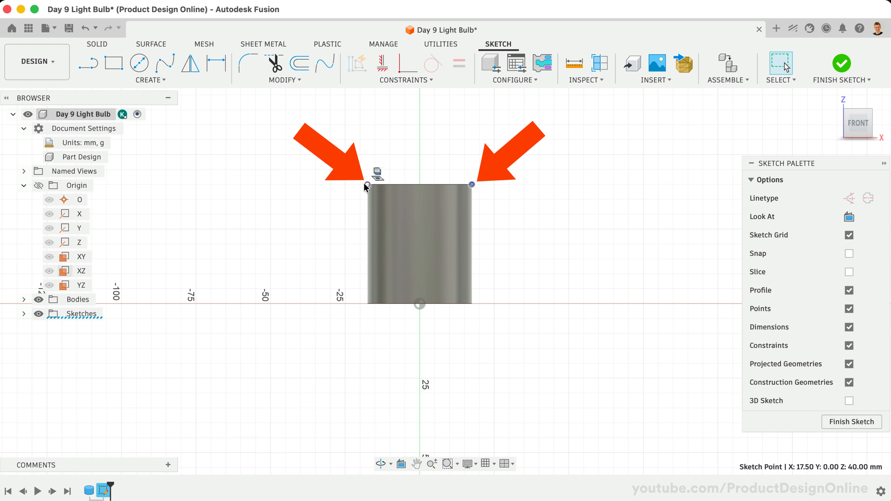
click(344, 194)
mouse_move(852, 123)
mouse_down()
mouse_move(830, 128)
mouse_move(851, 123)
mouse_up()
click(850, 128)
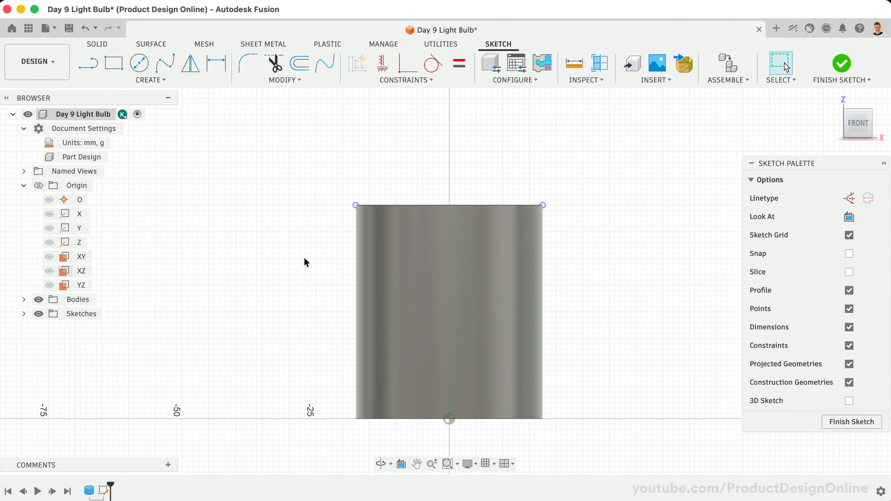
Draw a horizontal line along the cylinder's upper face between the two intersection points, then end the Line command.
click(88, 66)
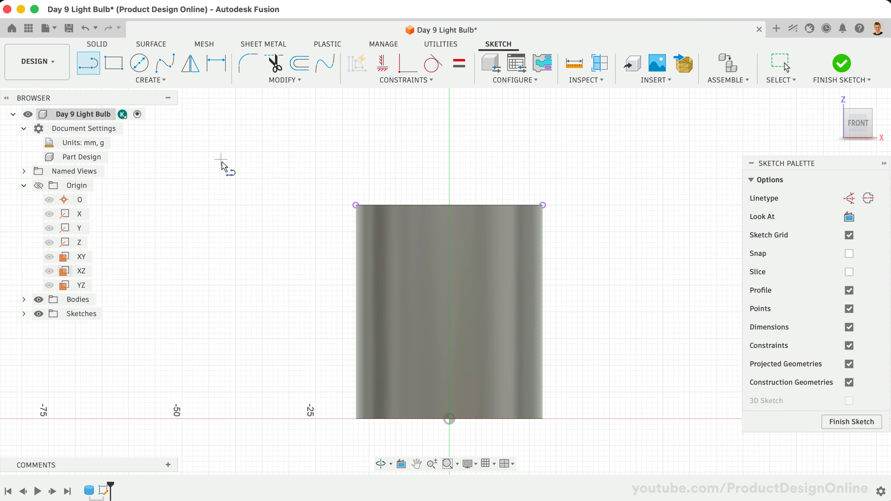
click(355, 205)
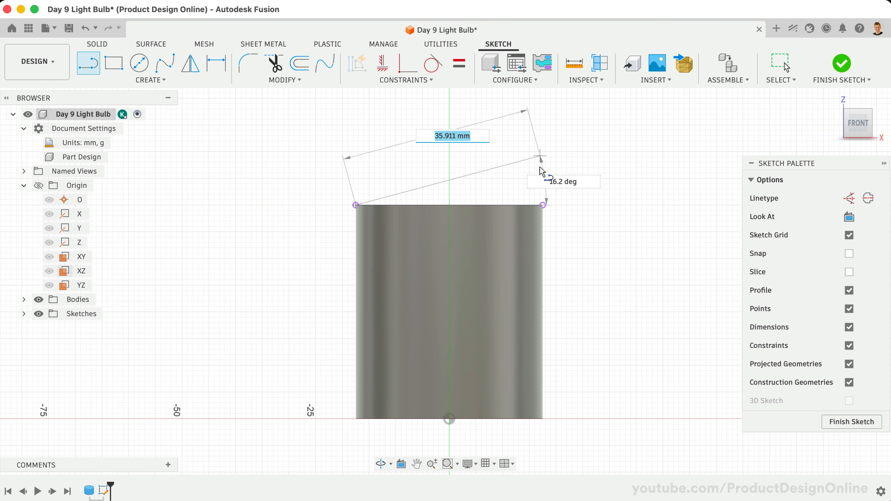
click(543, 205)
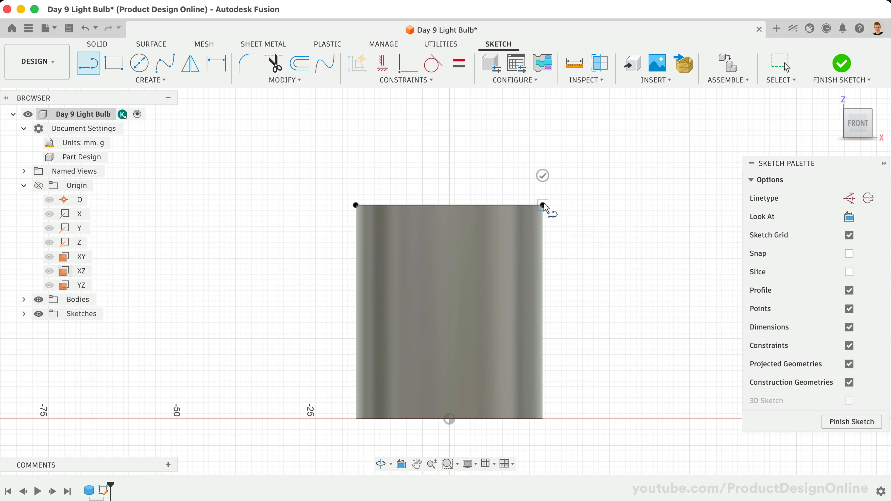
drag(543, 205, 635, 228)
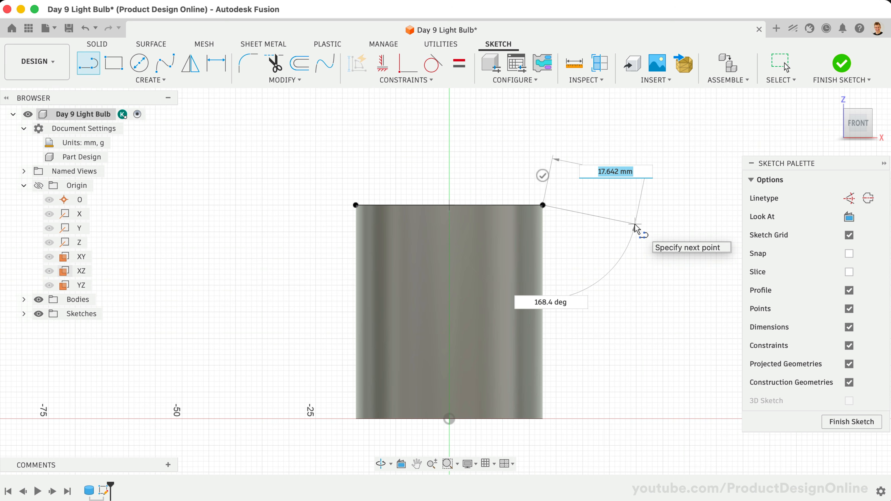
key(Escape)
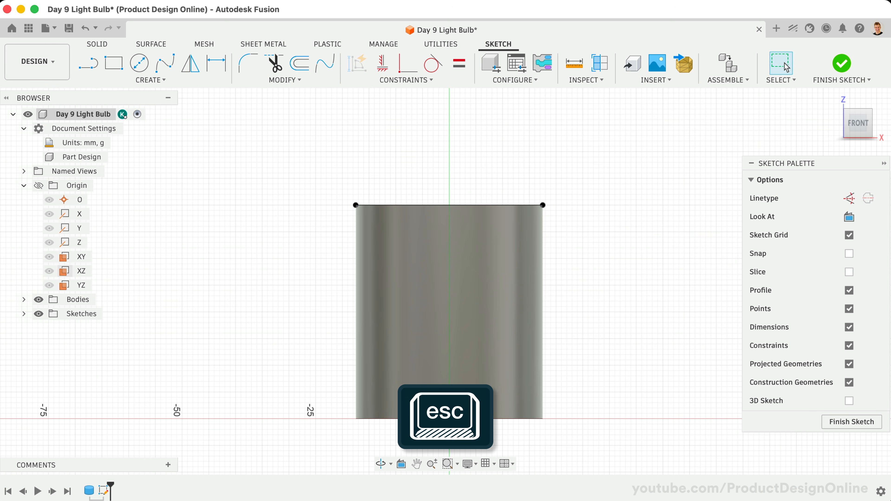
Draw a 20 mm vertical line upward from the midpoint of the horizontal line on the cylinder's upper face, then end the Line command.
key(l)
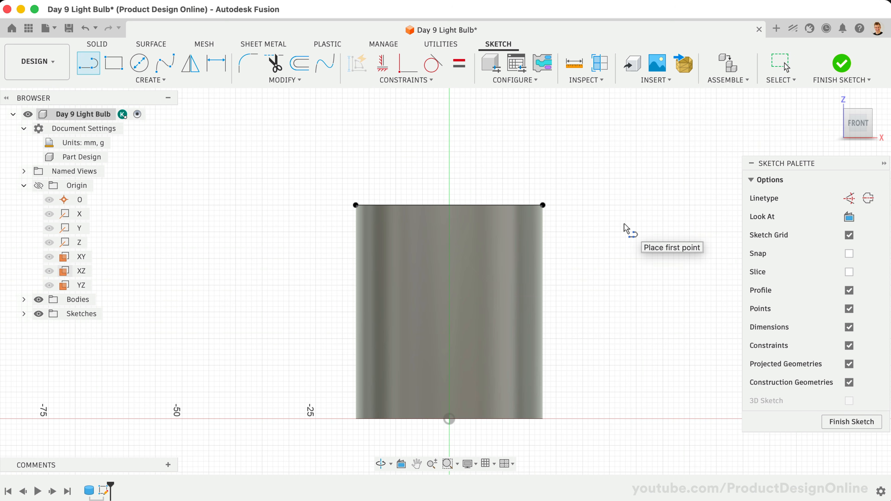
scroll(454, 141, up, 3)
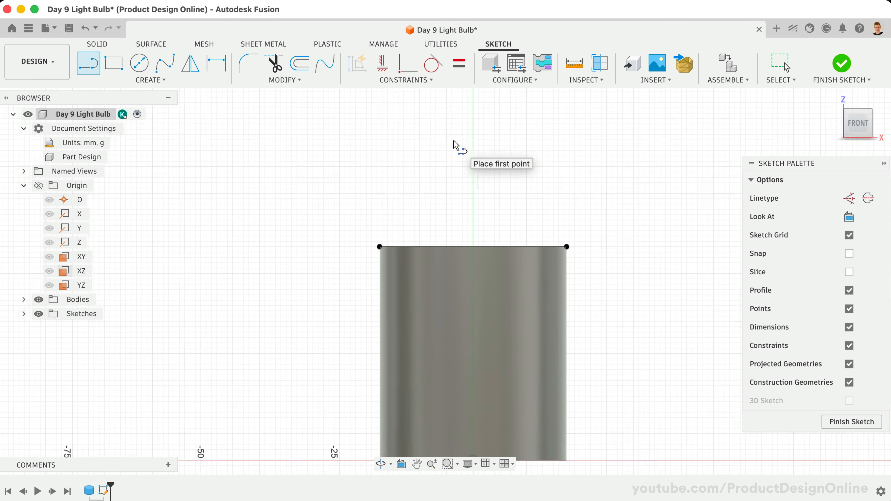
scroll(454, 141, up, 5)
scroll(454, 141, up, 2)
scroll(454, 141, right, 2)
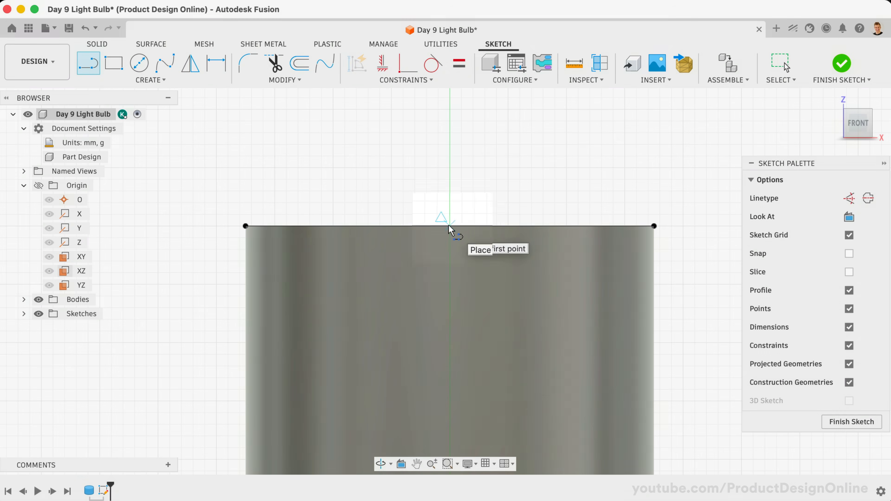
click(450, 226)
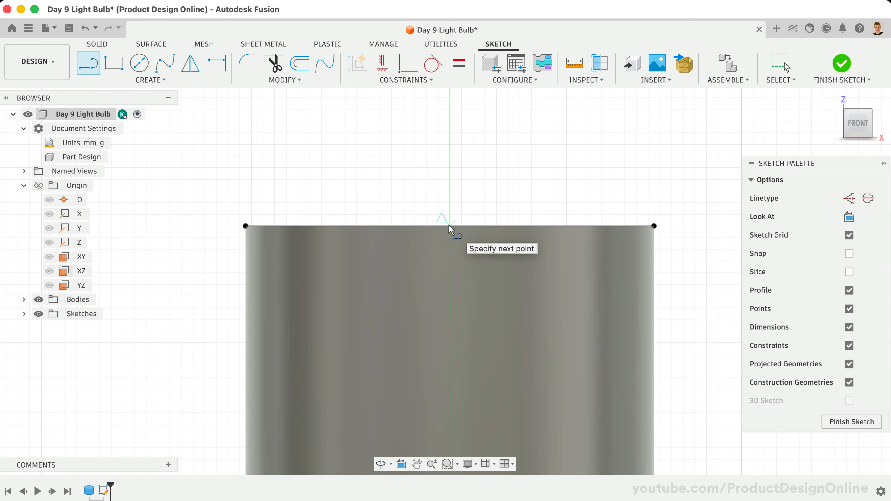
scroll(449, 167, down, 5)
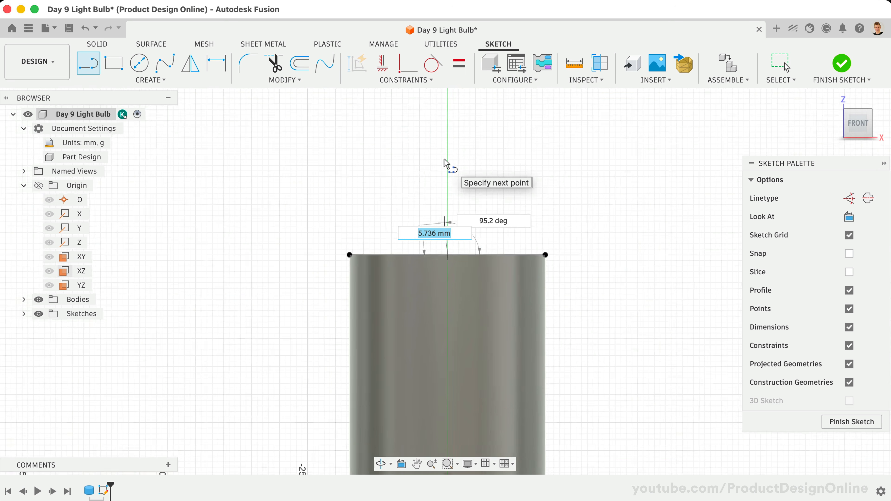
text(20)
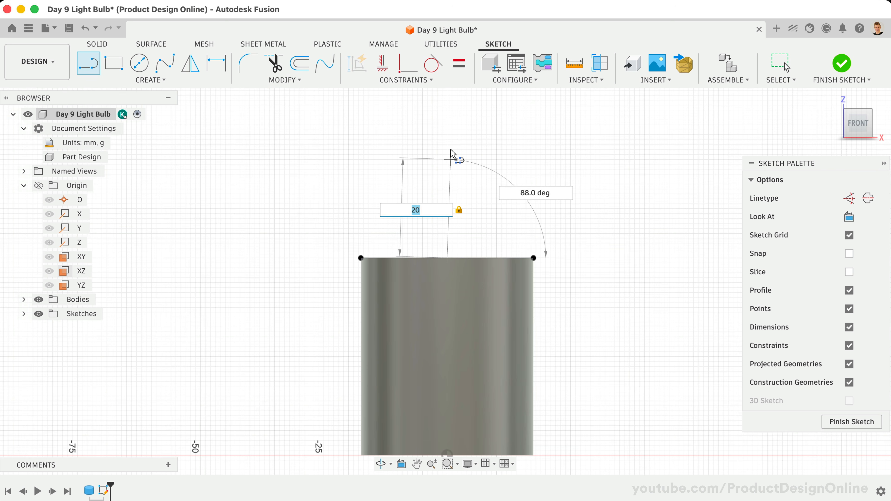
click(451, 155)
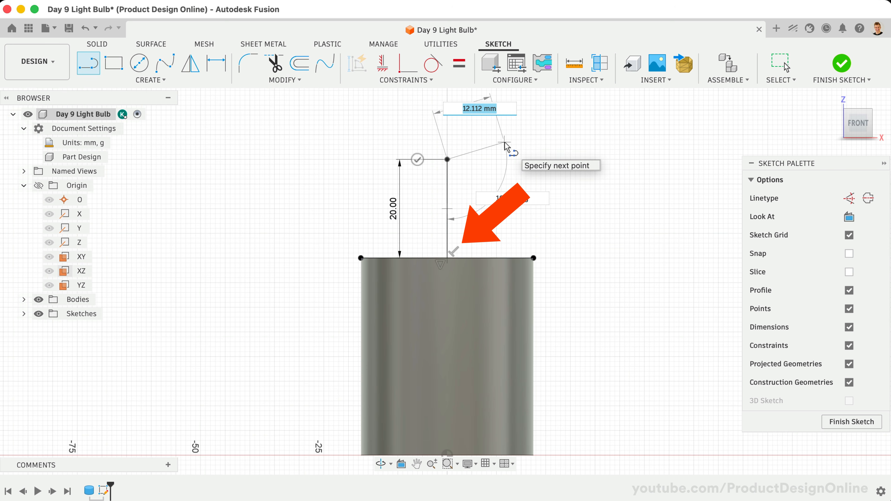
key(Escape)
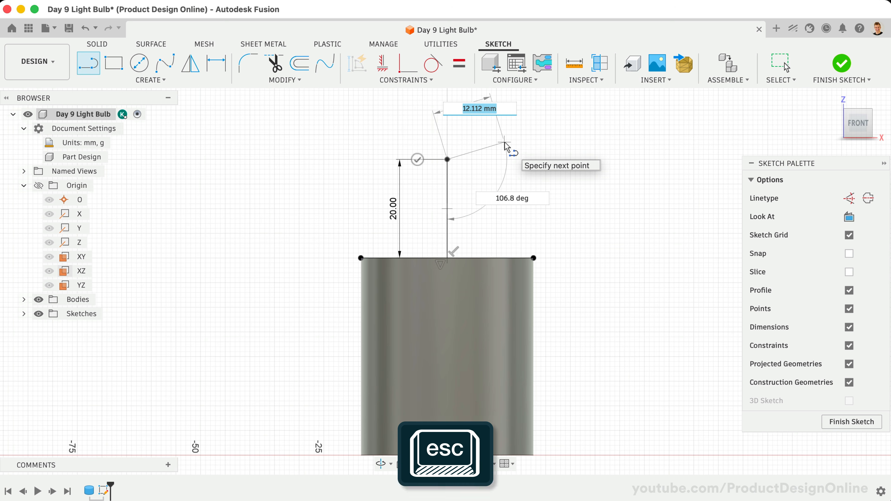
key(Escape)
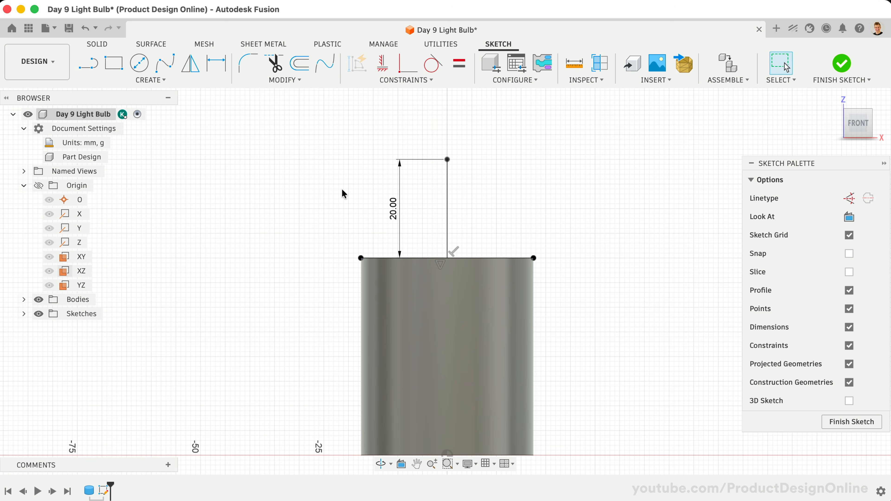
Convert the vertical line and the horizontal line on the cylinder's upper face to construction lines.
scroll(342, 189, right, 1)
scroll(342, 189, down, 1)
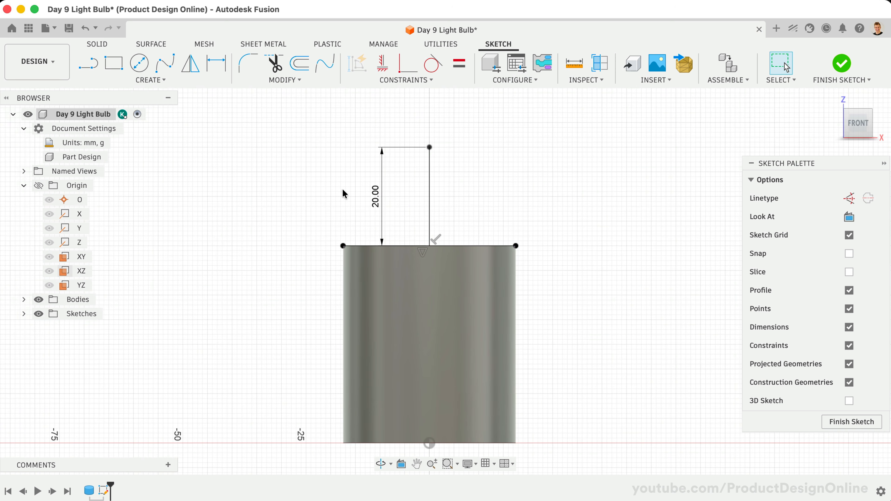
click(429, 184)
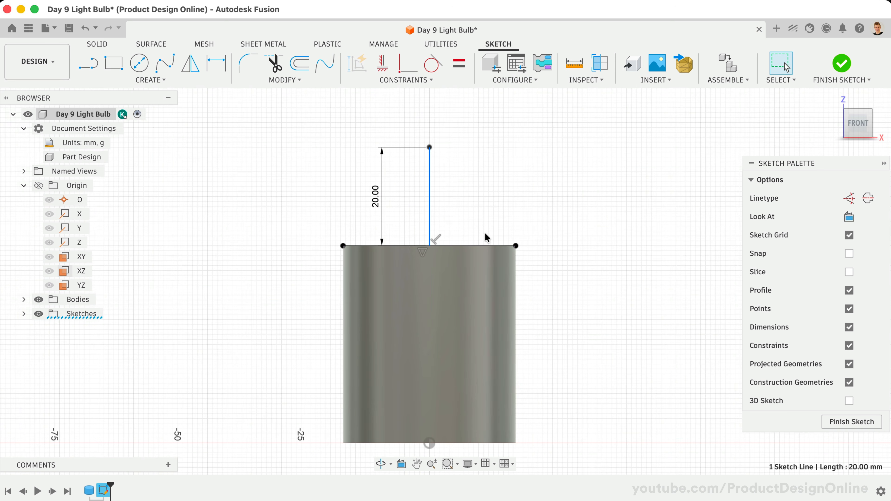
shift+click(487, 247)
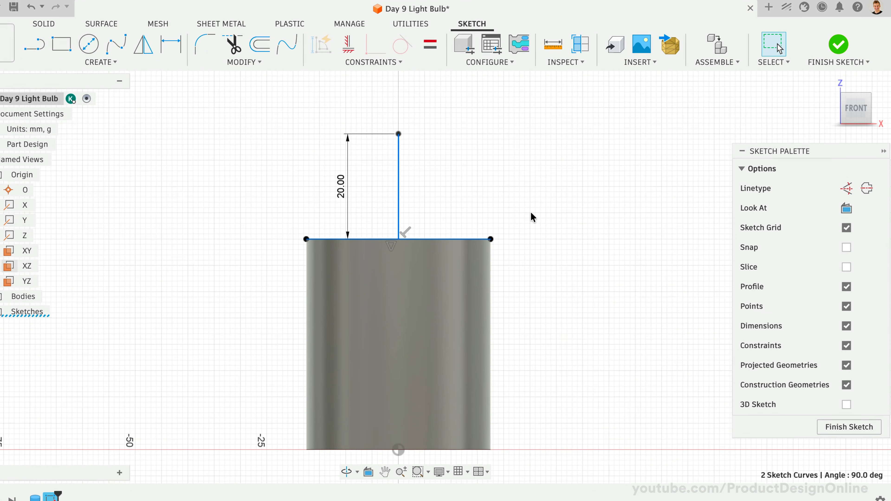
click(841, 166)
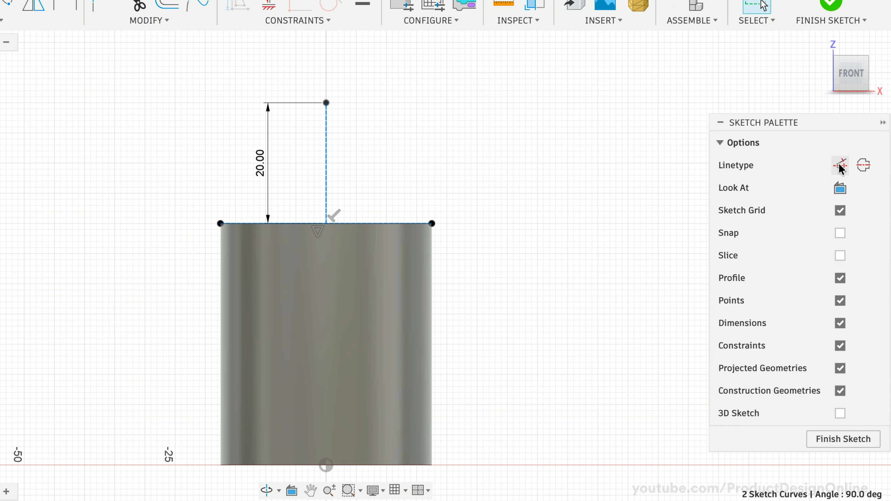
click(486, 162)
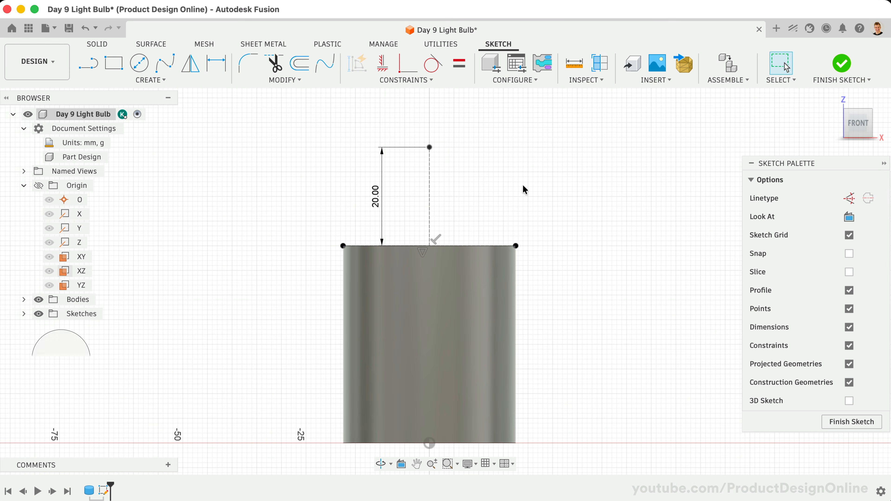
Create a 63 mm diameter sphere centred on the vertical construction line's upper end point and join it to the cylinder.
click(110, 46)
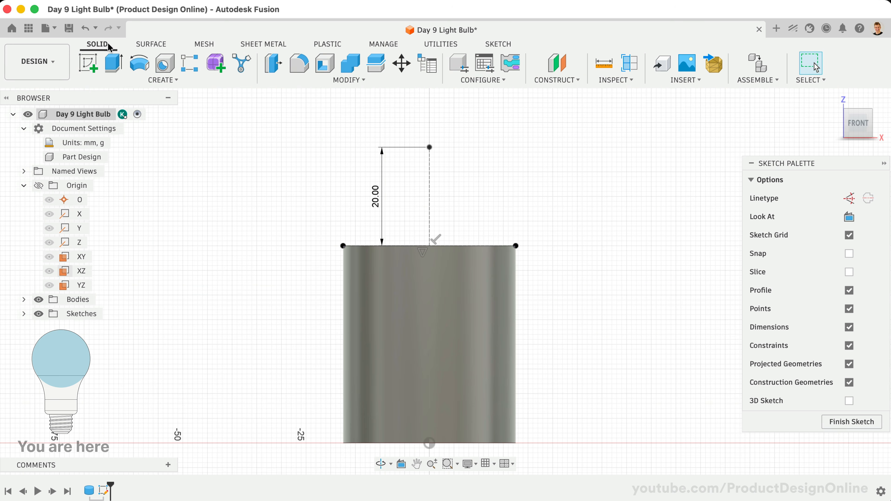
click(170, 82)
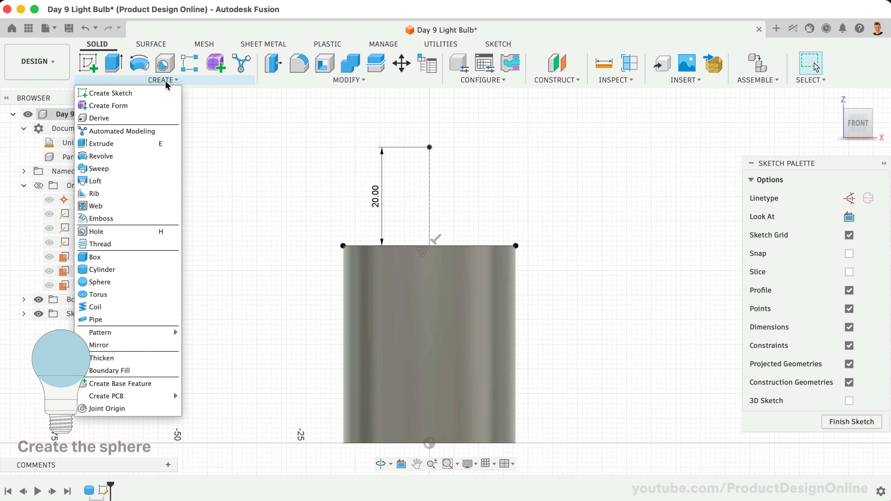
click(130, 284)
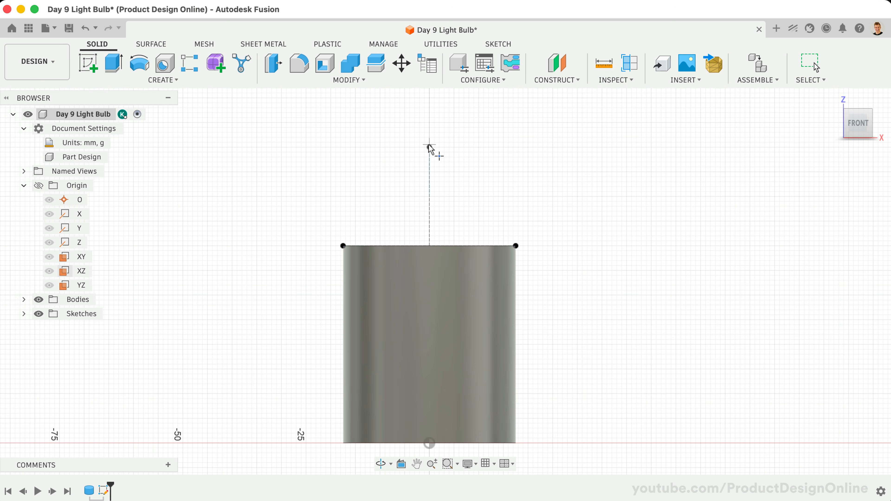
click(429, 147)
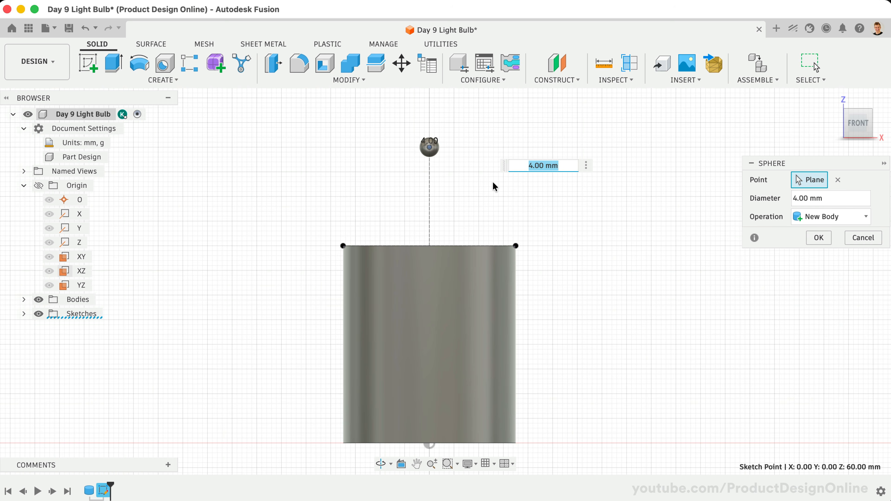
text(63)
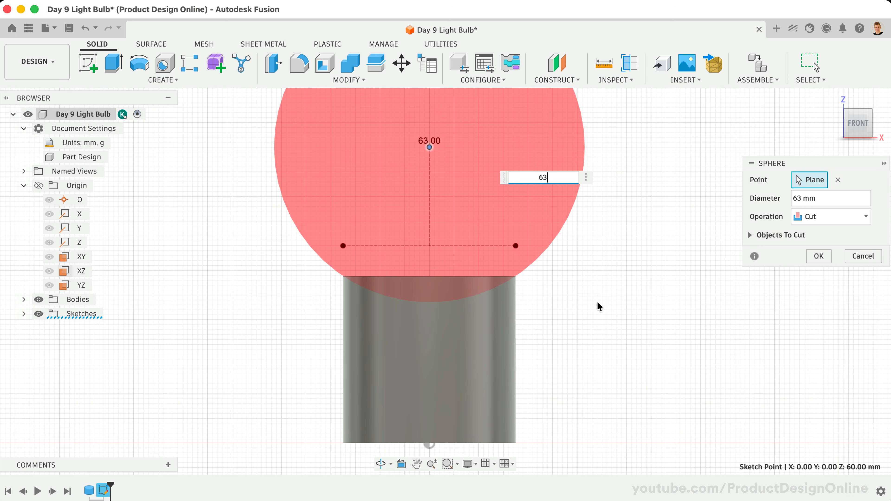
scroll(598, 303, down, 3)
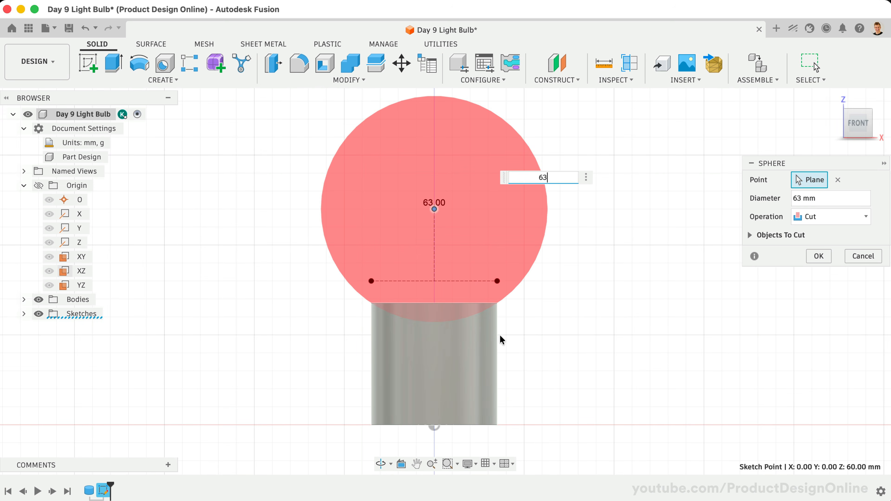
click(823, 217)
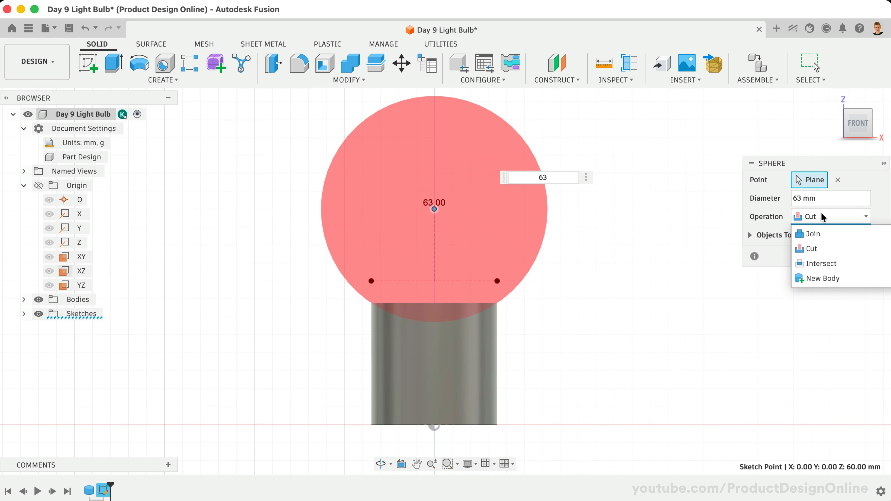
click(829, 234)
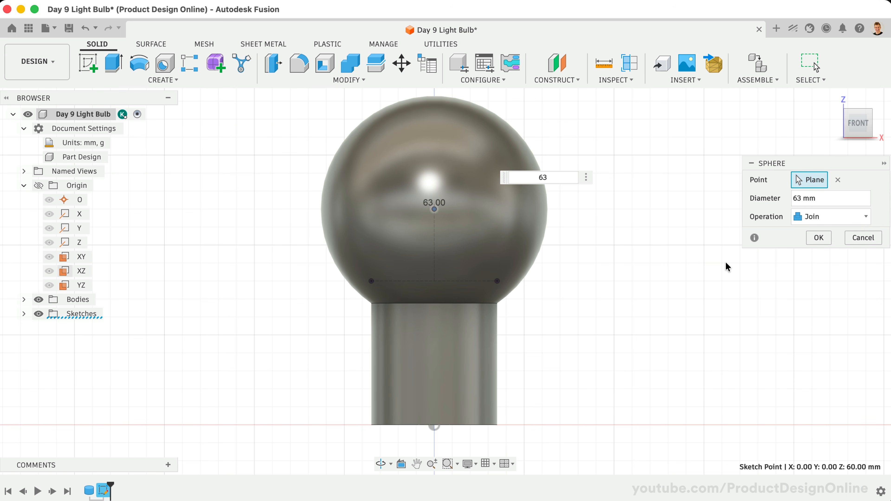
click(819, 237)
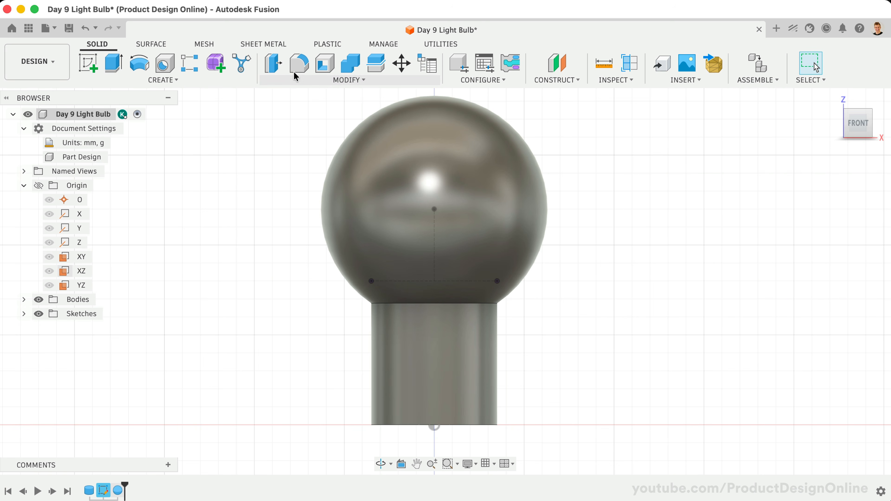
Start a Fillet on the edge where the sphere meets the cylinder and set its radius to 45 mm.
click(298, 66)
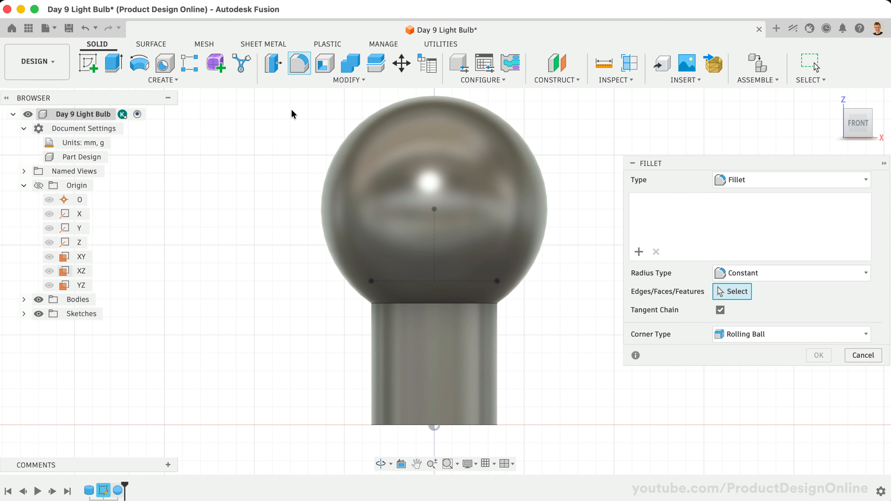
click(371, 303)
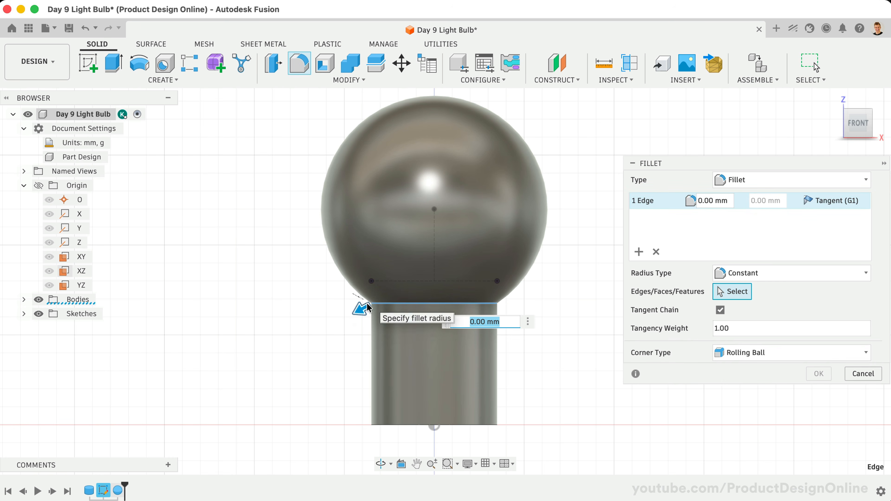
mouse_move(352, 310)
mouse_down()
mouse_move(319, 327)
mouse_move(362, 305)
mouse_move(298, 338)
mouse_move(350, 315)
mouse_up()
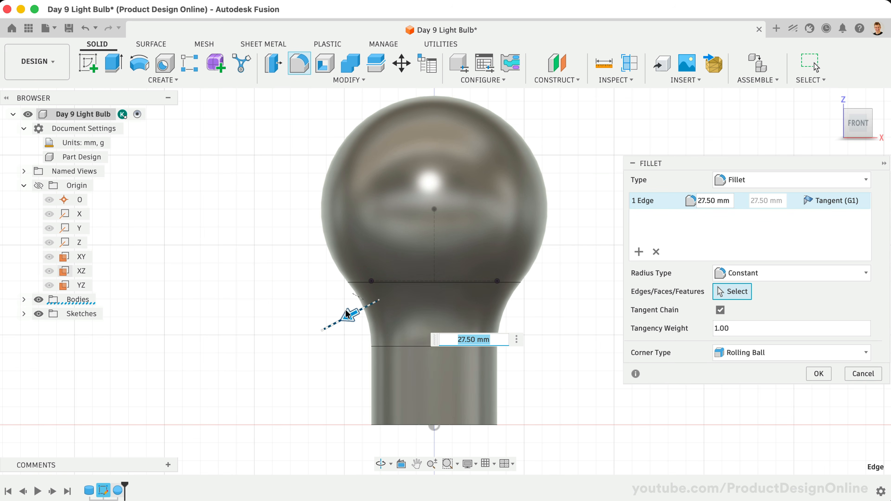
text(45)
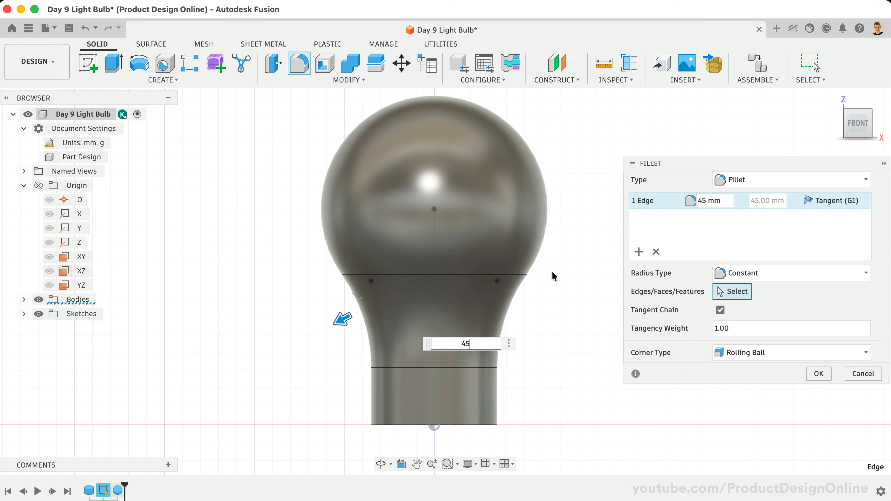
Add a second selection set with the cylinder's lower circular edge at a 4 mm radius and complete the Fillet.
click(636, 250)
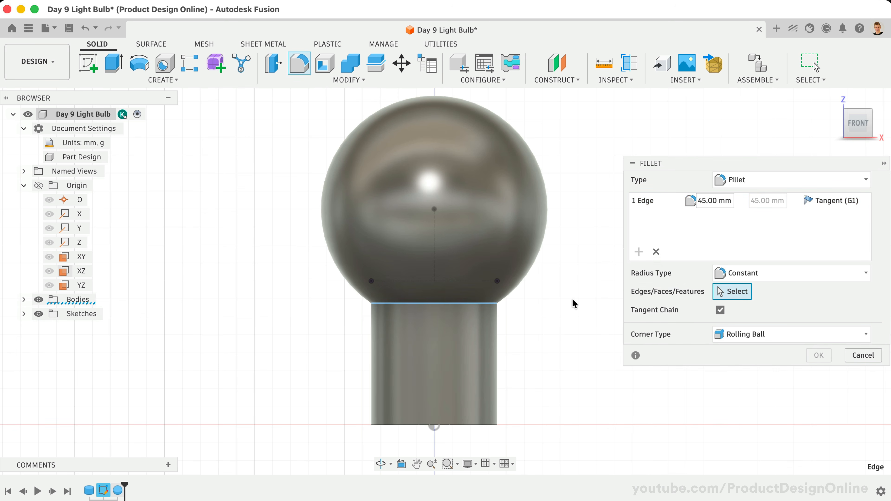
click(474, 425)
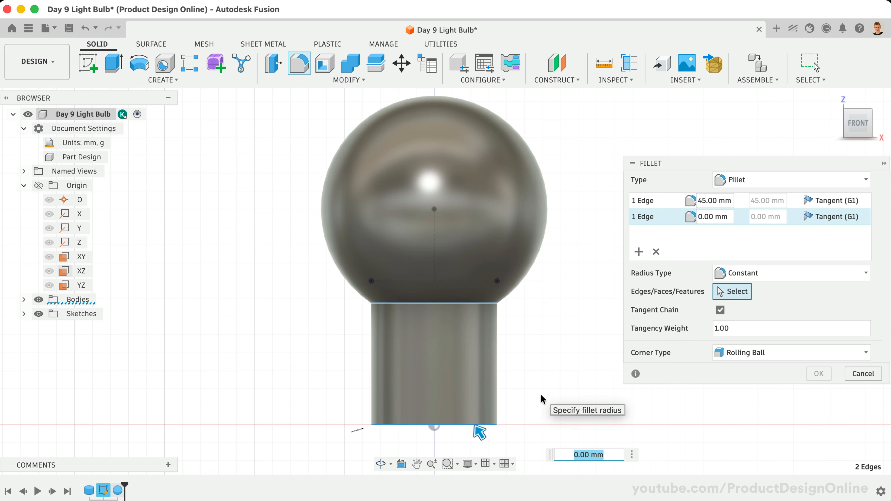
text(4)
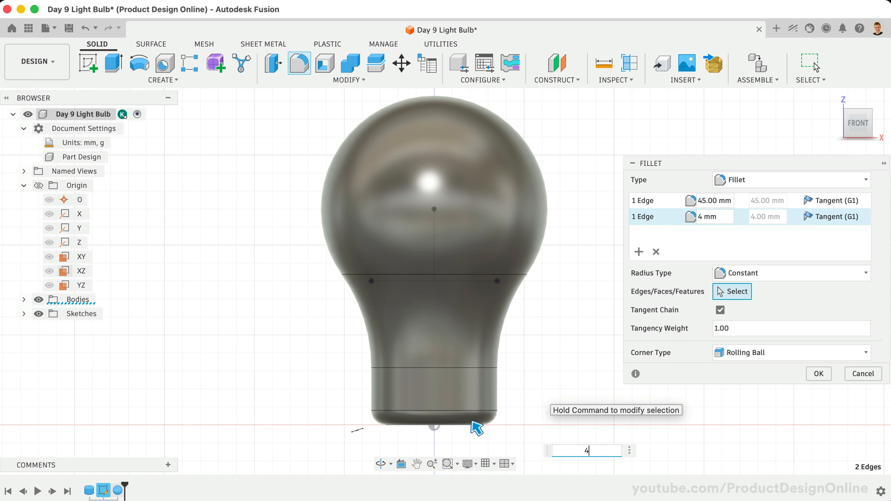
click(818, 373)
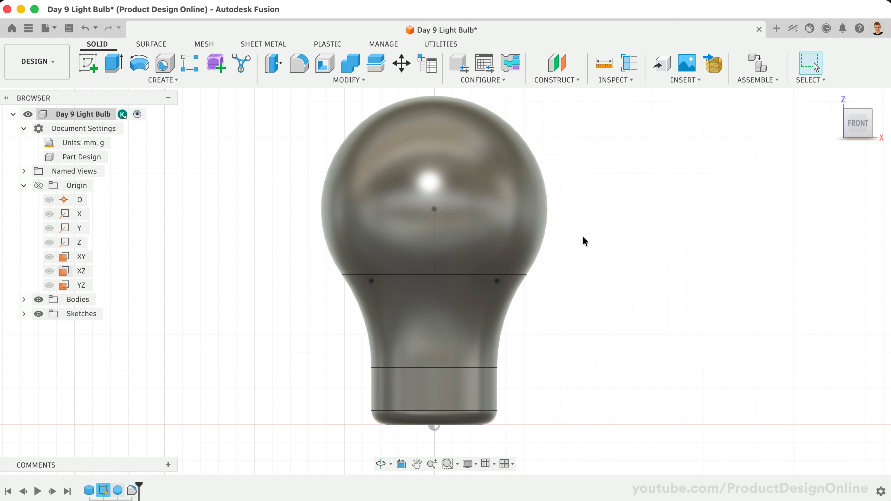
Search the appearance library for LED materials and download LED - SMD 5050 - 20lm (White).
key(a)
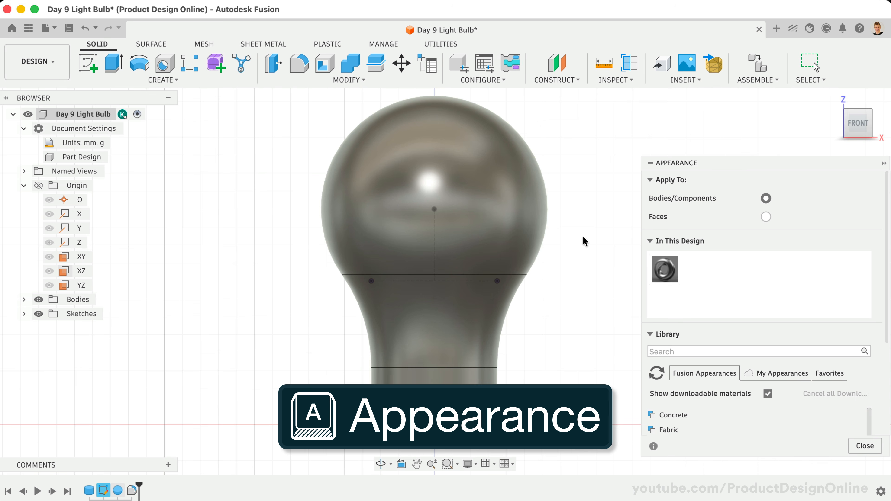
drag(741, 157, 722, 90)
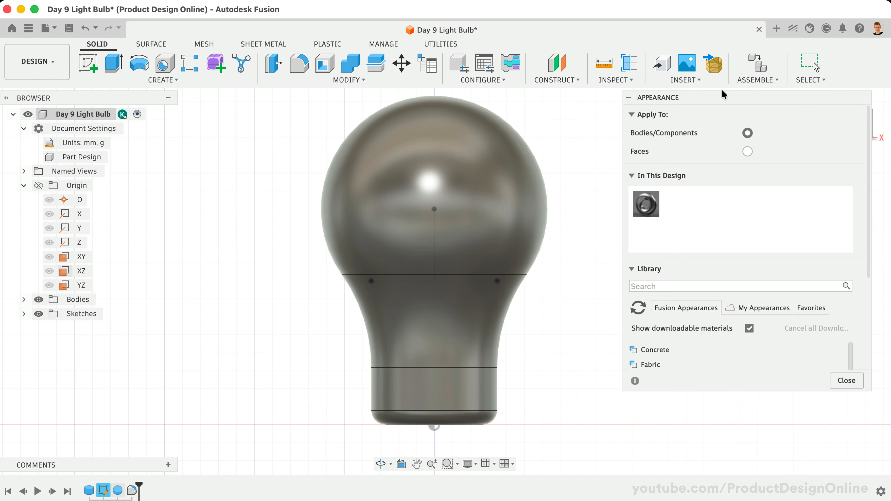
drag(867, 390, 874, 462)
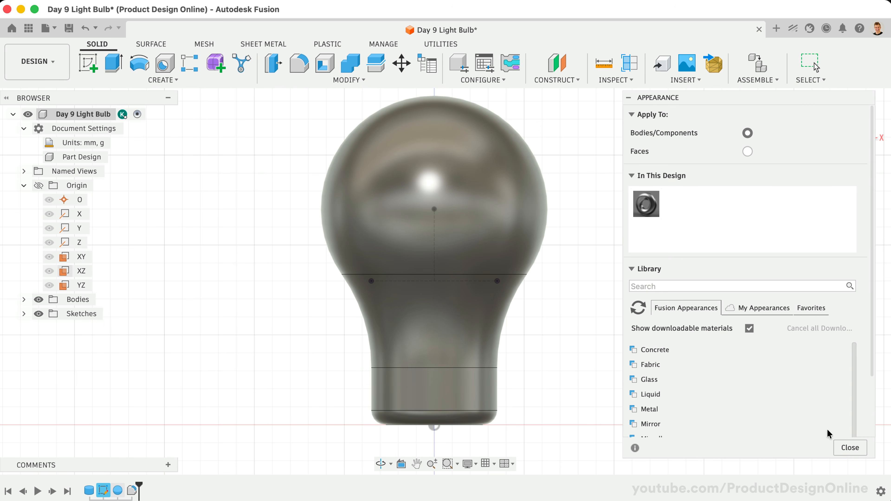
click(684, 285)
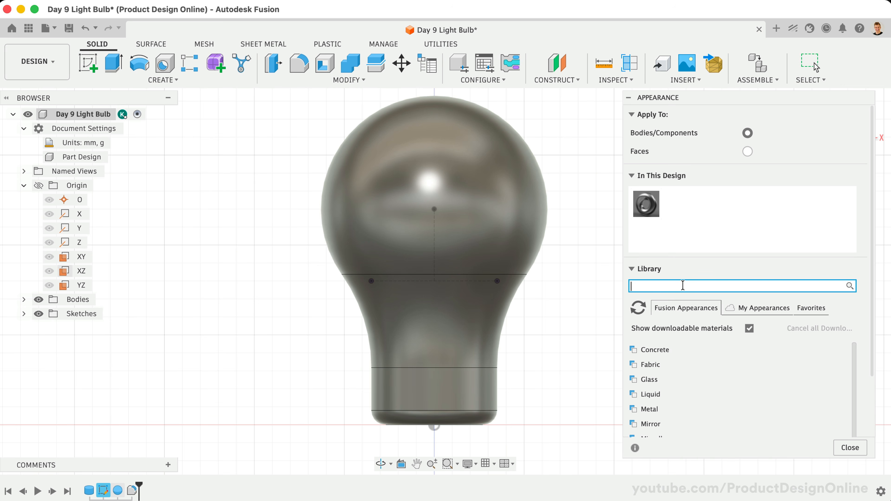
text(LED)
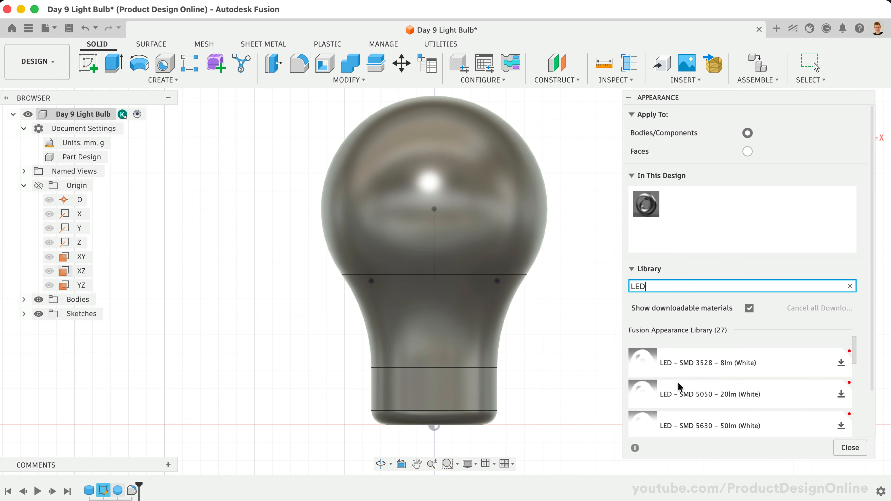
click(841, 395)
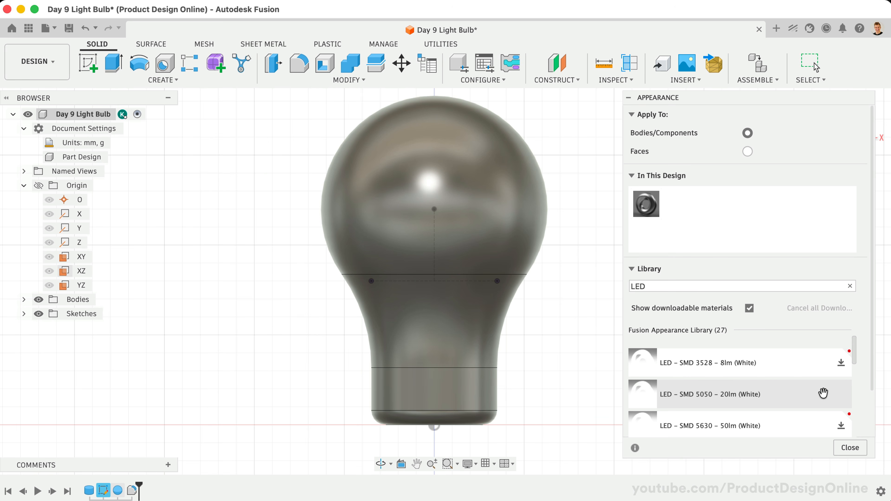
Apply the LED - SMD 5050 - 20lm (White) appearance to only the bulb's spherical face.
drag(824, 394, 479, 296)
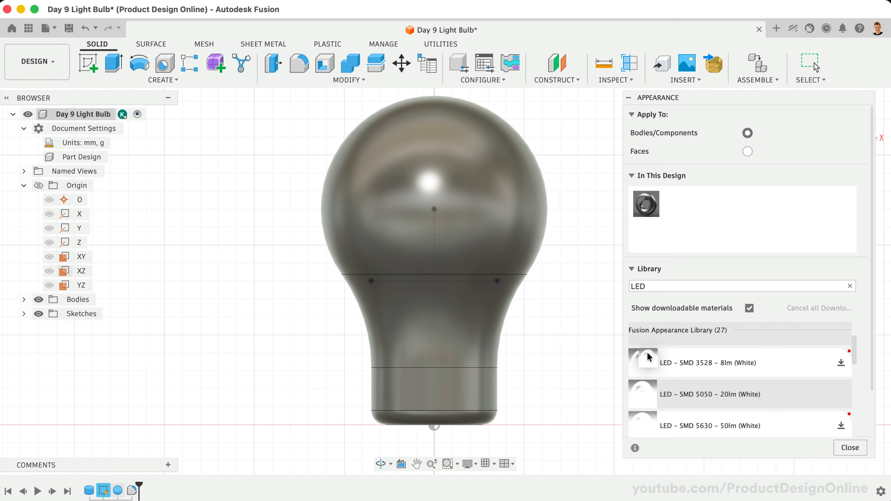
click(508, 223)
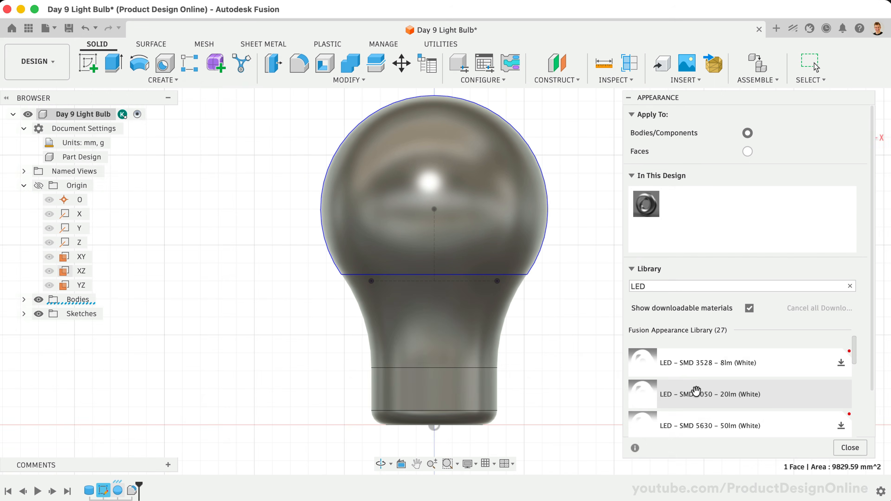
drag(682, 394, 441, 189)
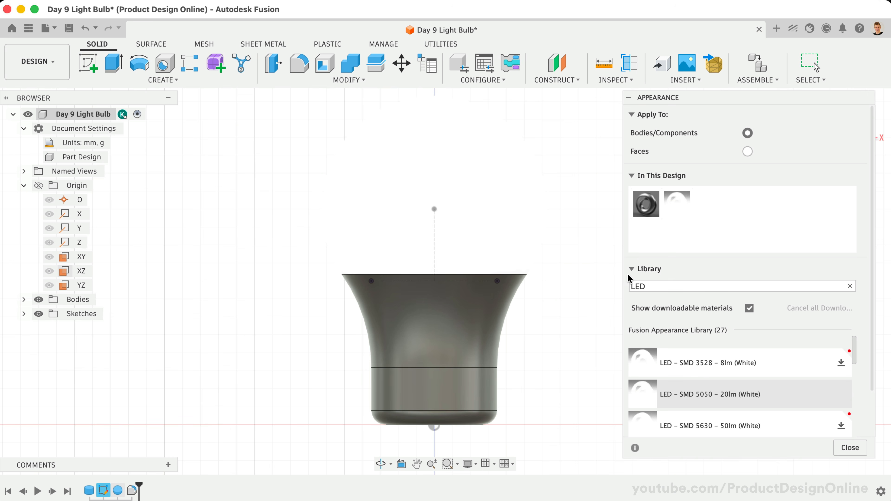
Download the Plastic - Glossy (Grey) appearance and apply it to the bulb body, keeping the appearance already applied to the spherical face.
double_click(637, 285)
text(plastic )
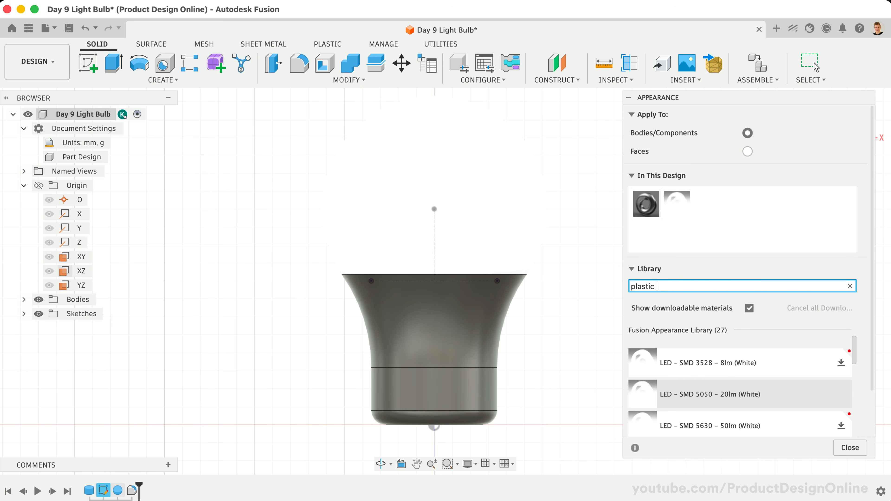
text(glossy grey)
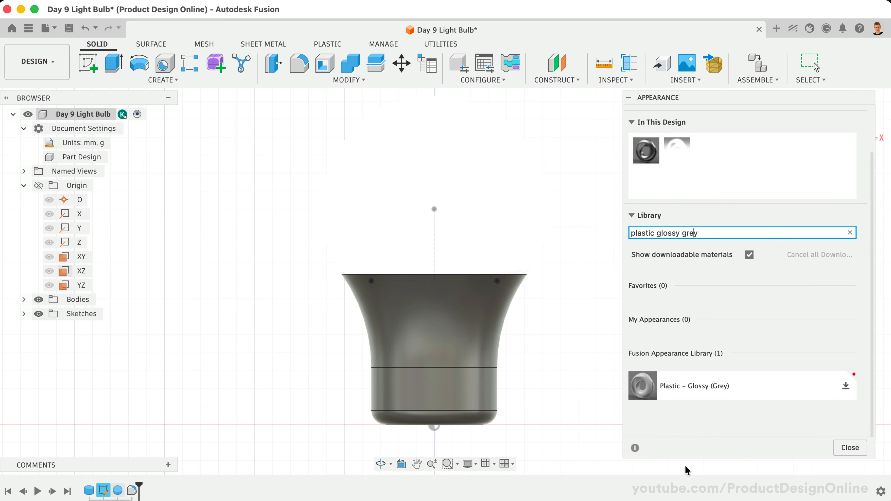
click(845, 386)
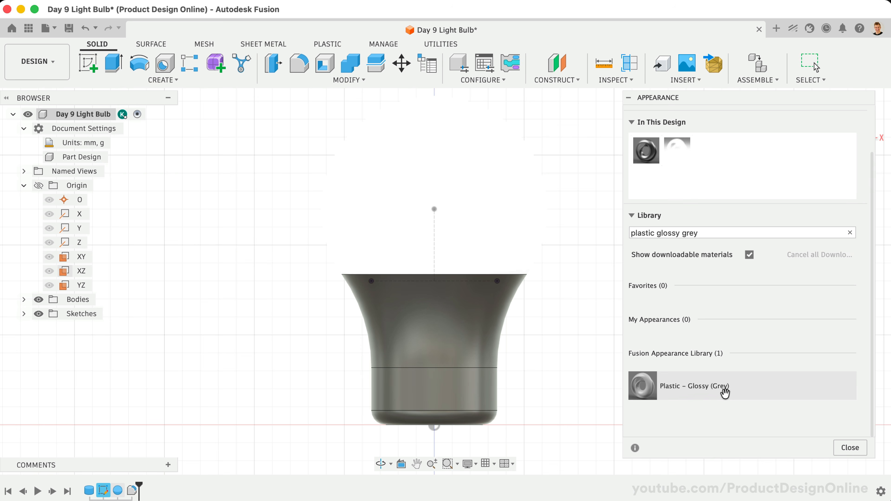
drag(726, 393, 459, 330)
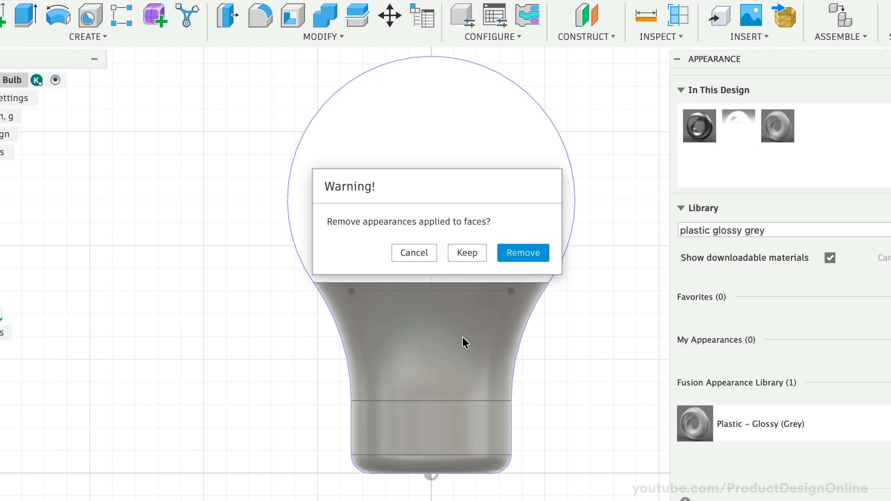
click(469, 253)
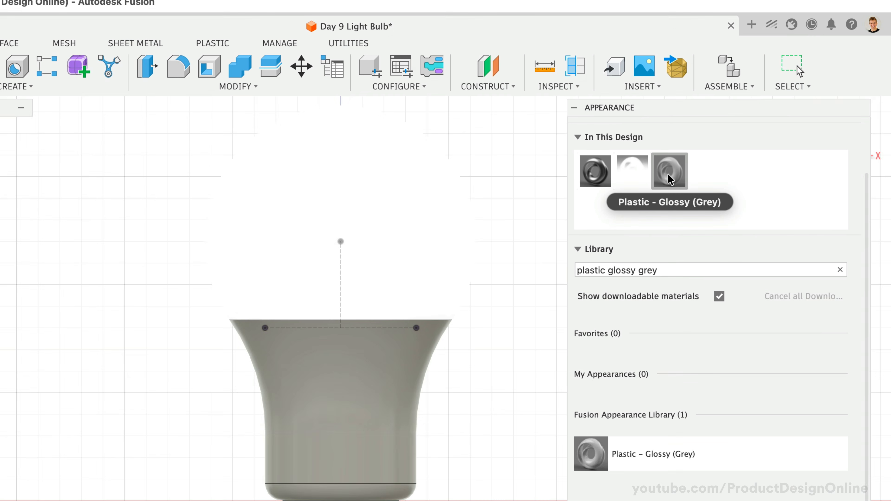
Edit the Plastic - Glossy (Grey) appearance to the lighter RGB colour 240, 240, 240 and finish assigning appearances.
right_click(670, 179)
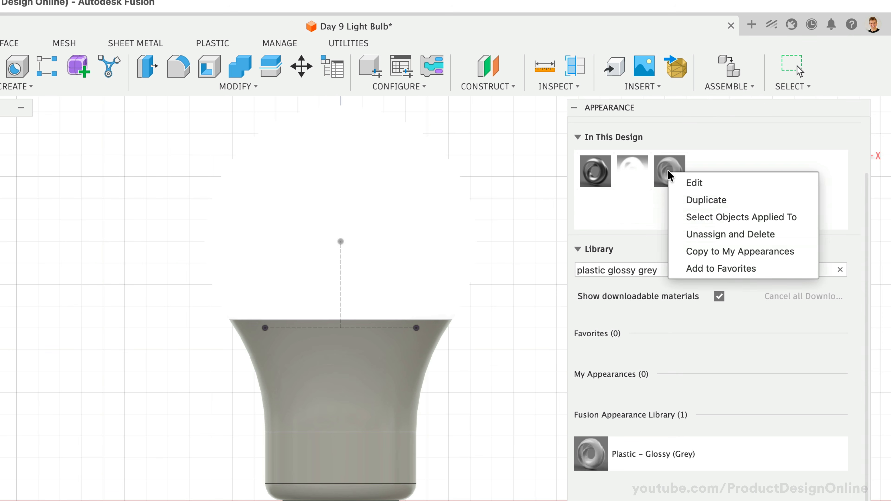
click(720, 184)
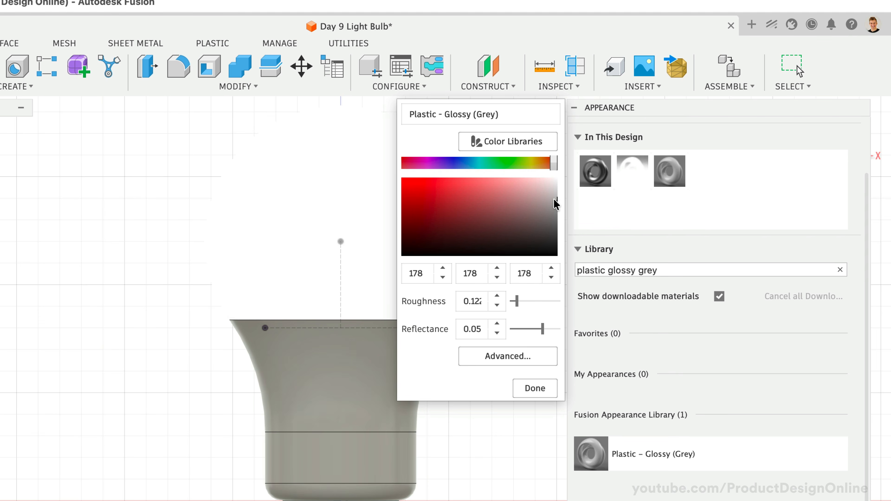
mouse_move(556, 202)
mouse_down()
mouse_move(548, 211)
mouse_move(561, 185)
mouse_up()
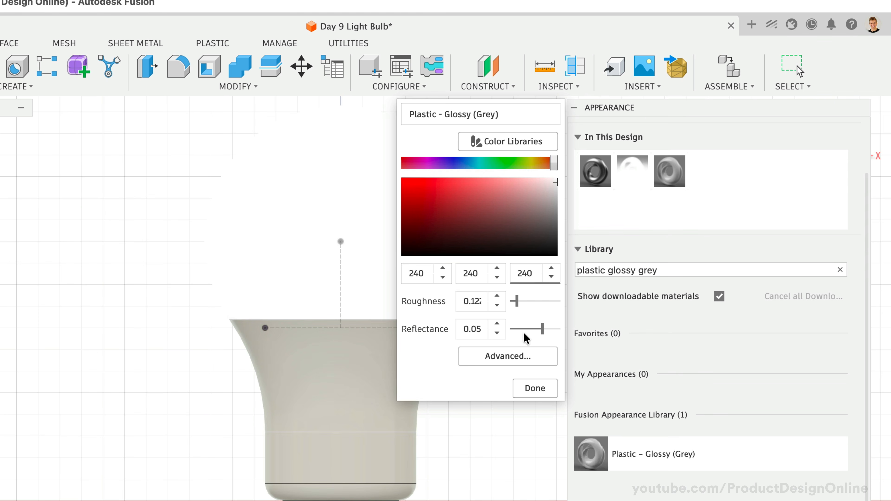
click(534, 388)
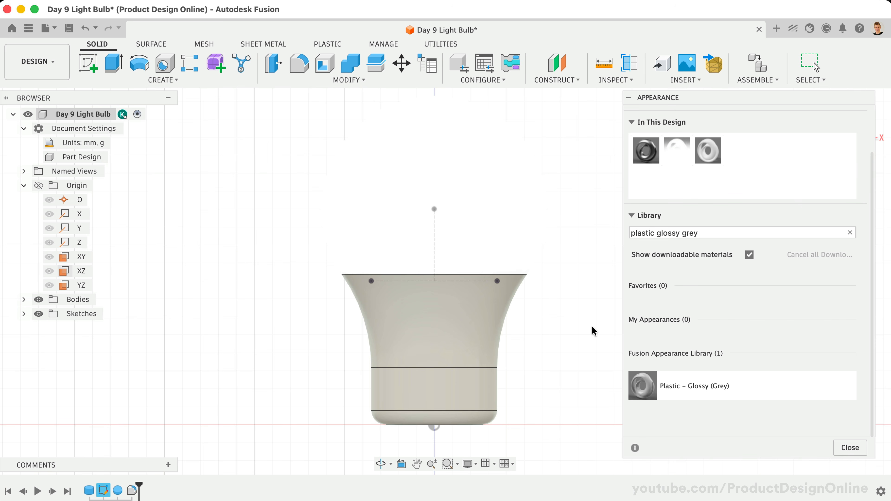
click(851, 448)
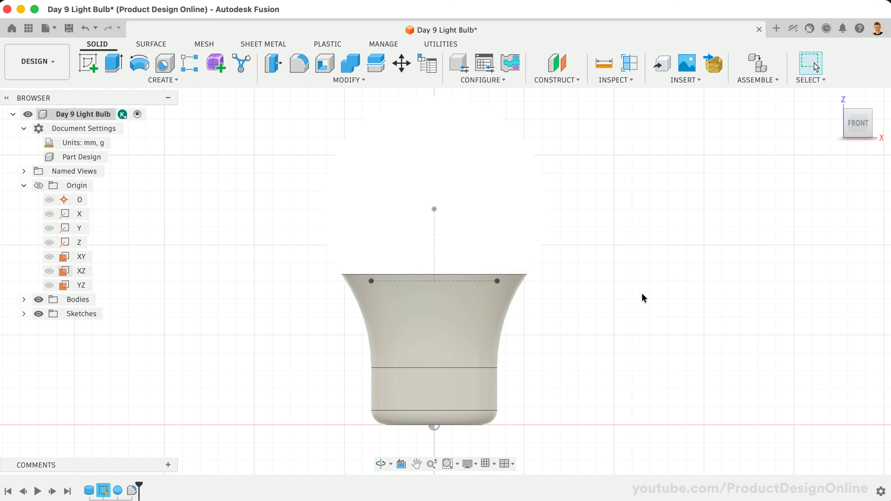
Start a Cylinder on the bulb's flat bottom face, centred on the origin, with a 25 mm diameter.
click(177, 80)
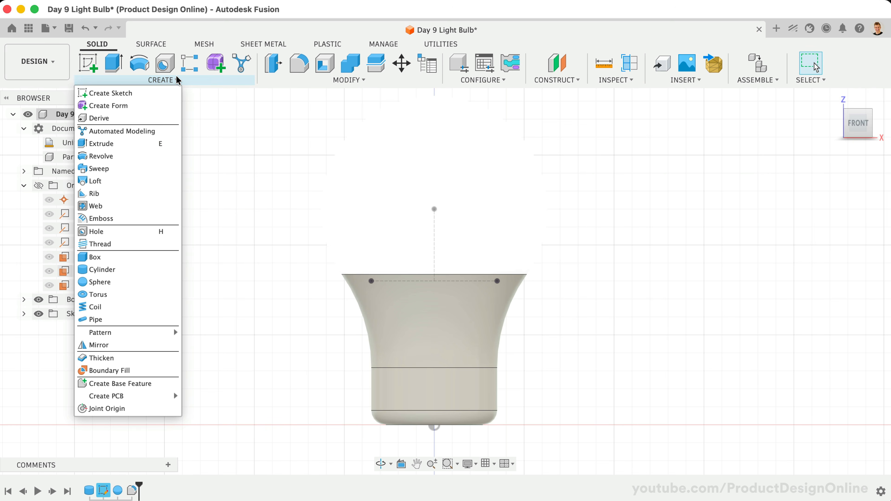
click(135, 270)
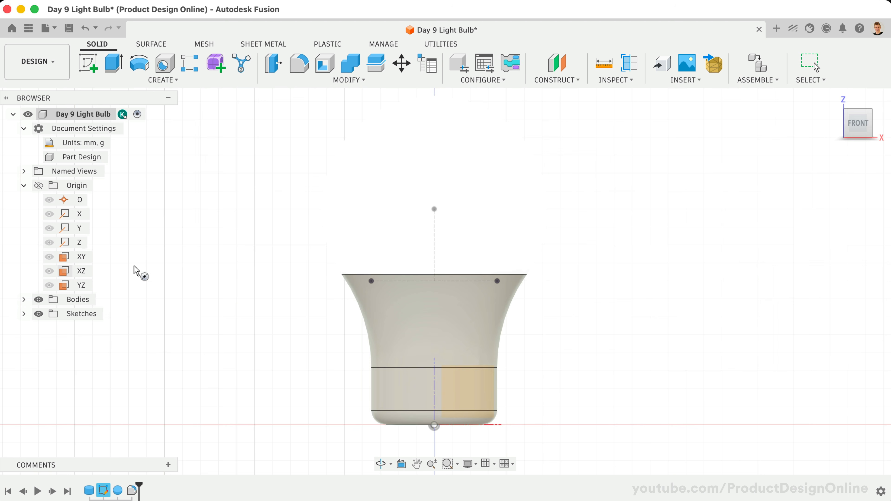
click(853, 138)
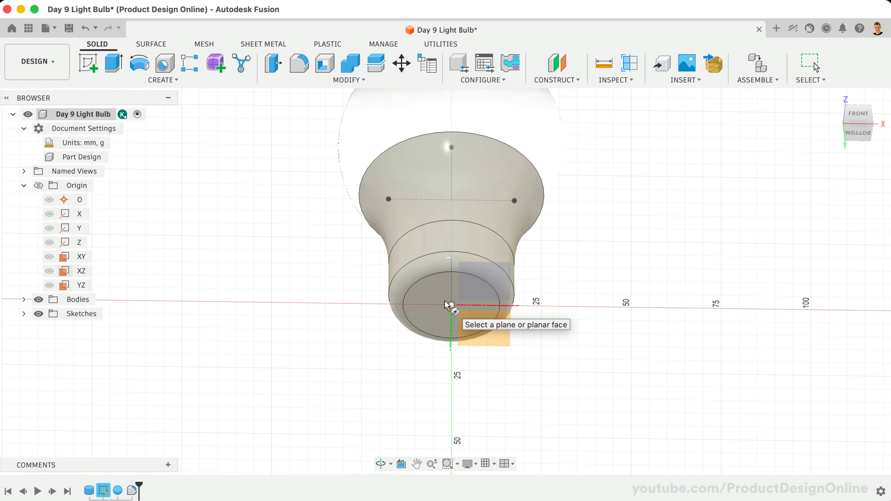
scroll(446, 305, up, 5)
click(423, 295)
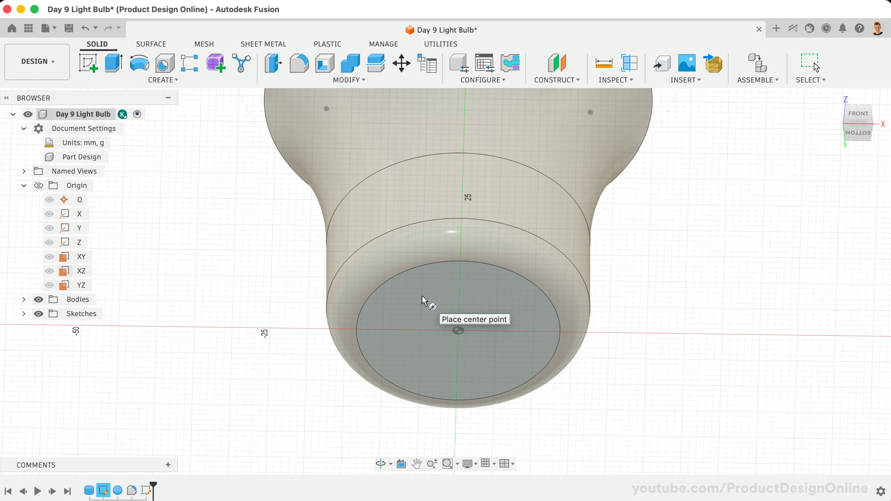
click(459, 331)
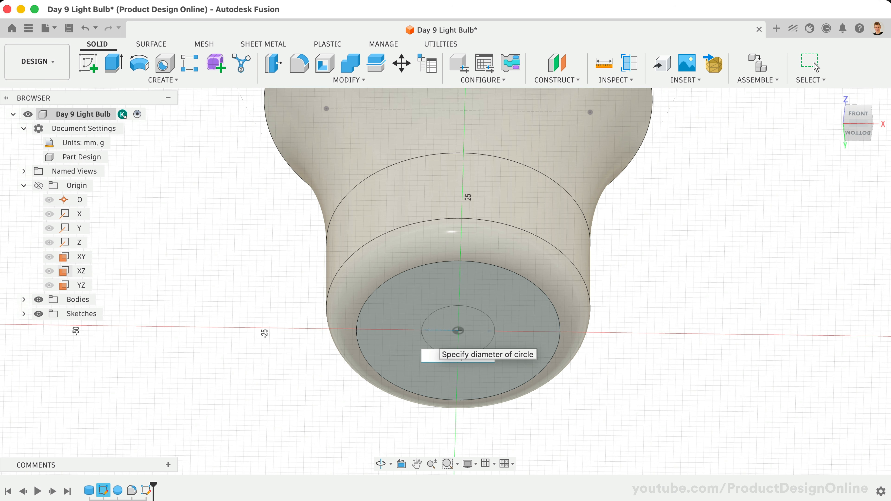
text(25)
key(Return)
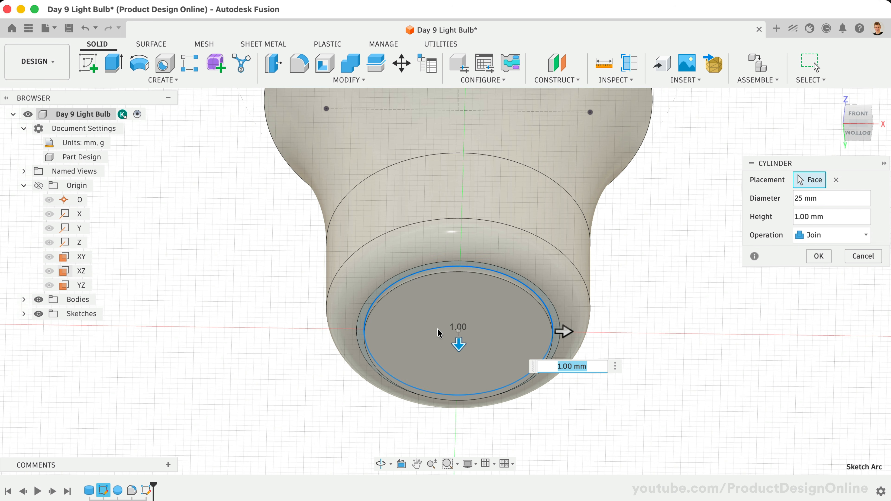
Set the cylinder's height to 19 mm downward and create it as a new body.
text(19)
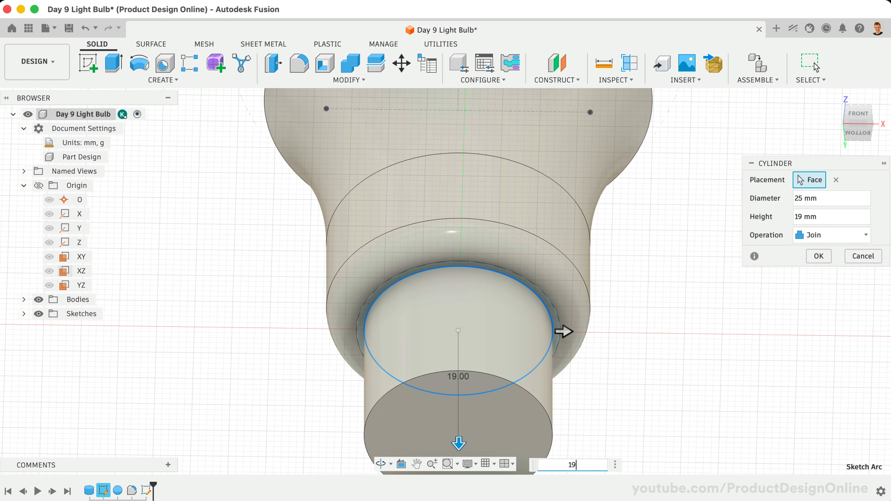
scroll(438, 270, down, 2)
scroll(438, 271, down, 1)
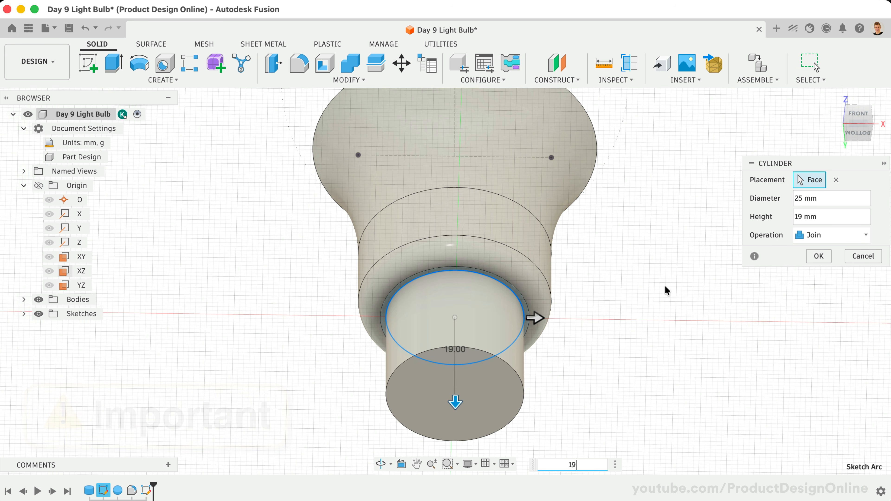
click(817, 240)
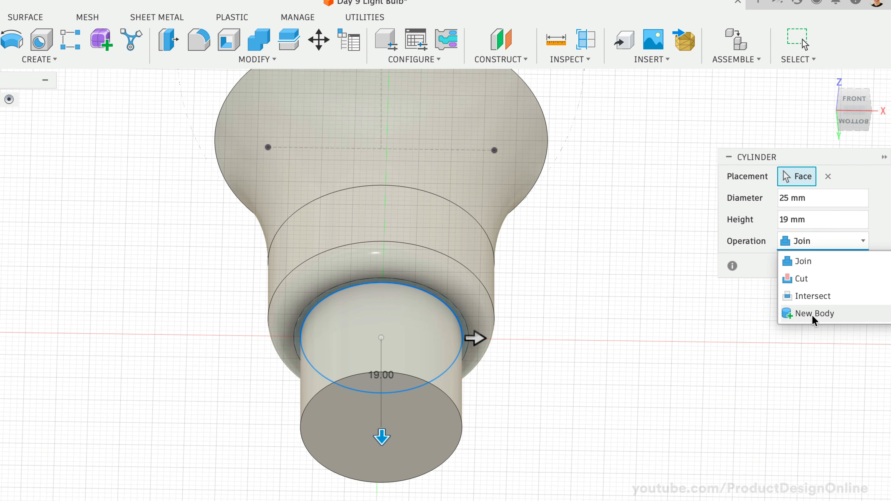
click(822, 299)
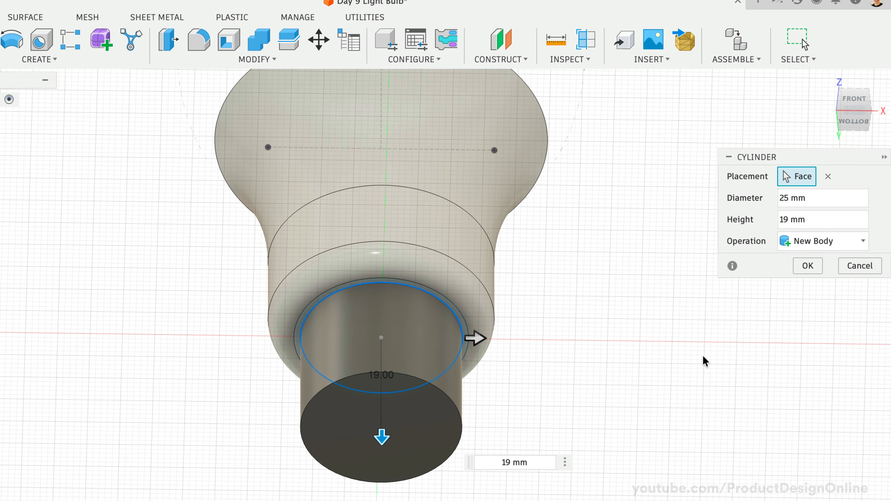
click(799, 266)
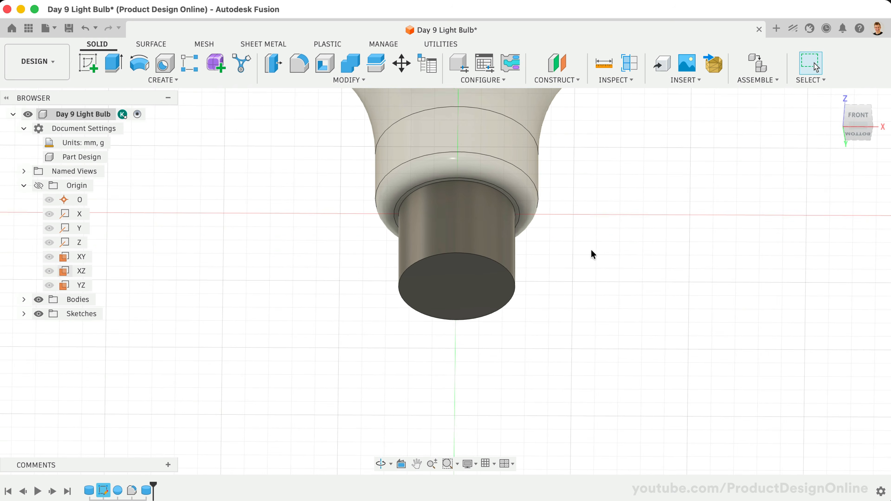
Start a Coil on the screw base cylinder's flat bottom face, centred on the face, with a 25 mm diameter.
scroll(494, 273, up, 3)
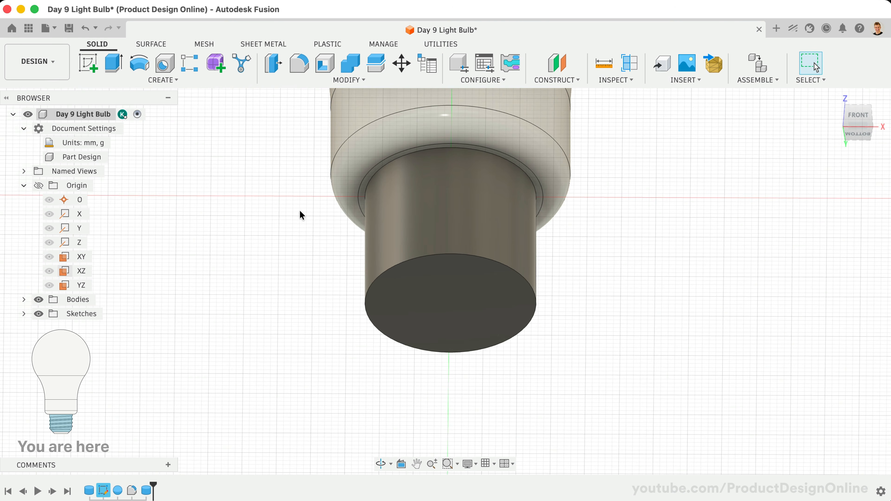
click(163, 81)
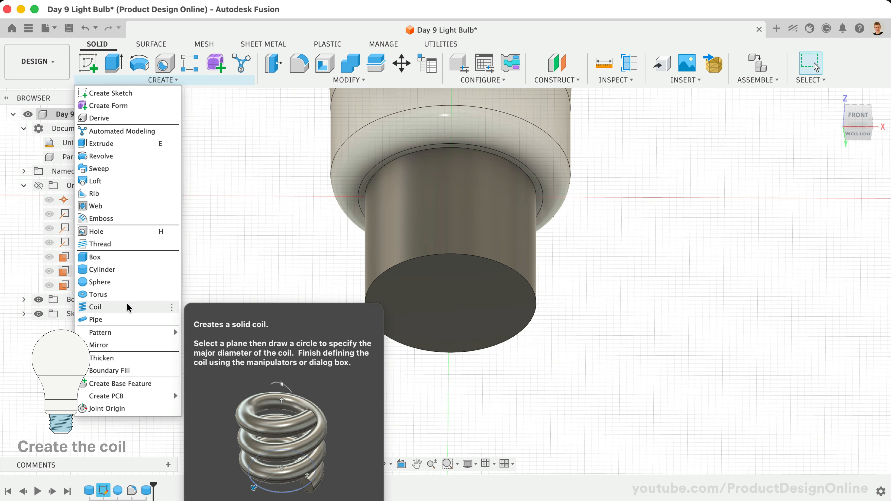
click(127, 305)
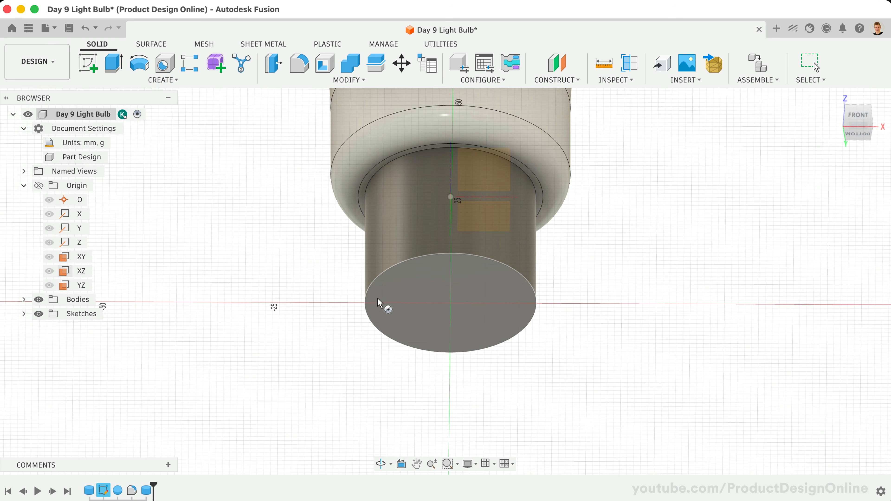
click(399, 299)
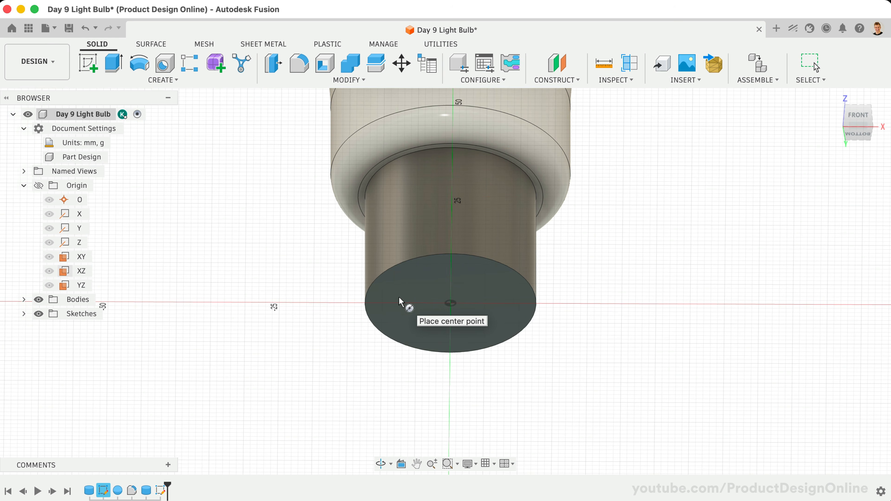
click(451, 303)
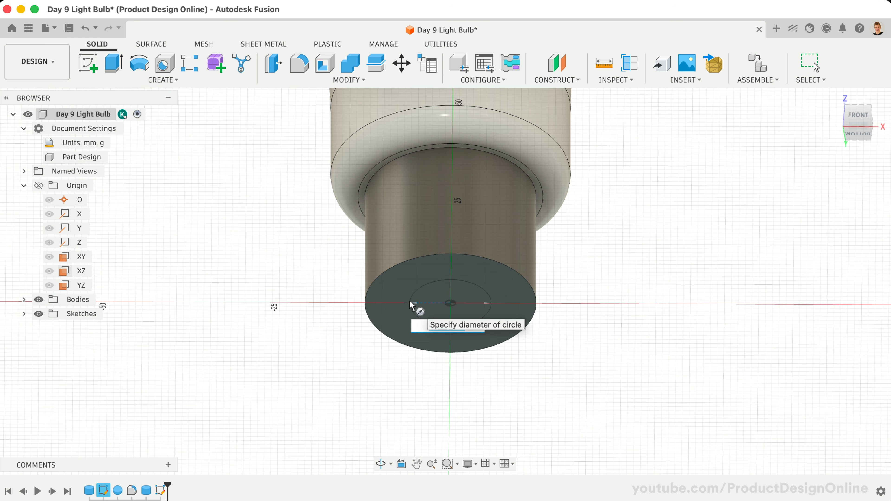
text(25)
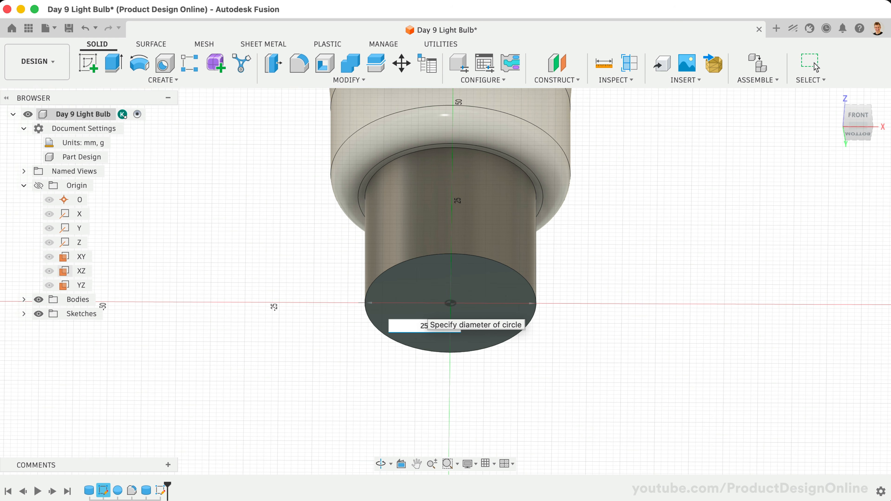
key(Return)
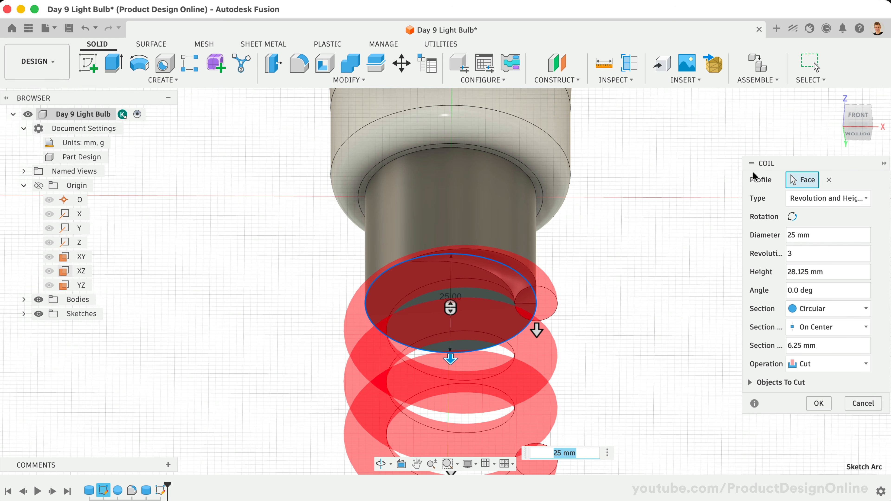
Keep the coil type as Revolution and Height and set its section size to 2.5 mm.
drag(774, 166, 744, 168)
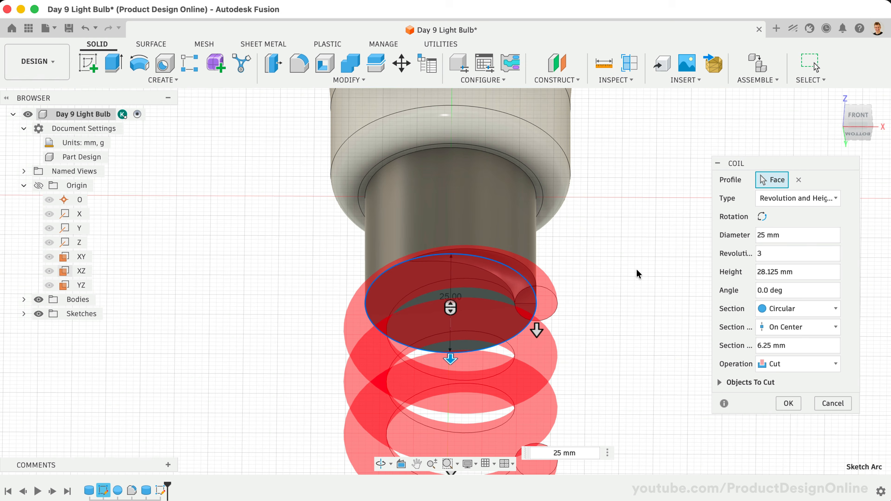
scroll(637, 270, down, 5)
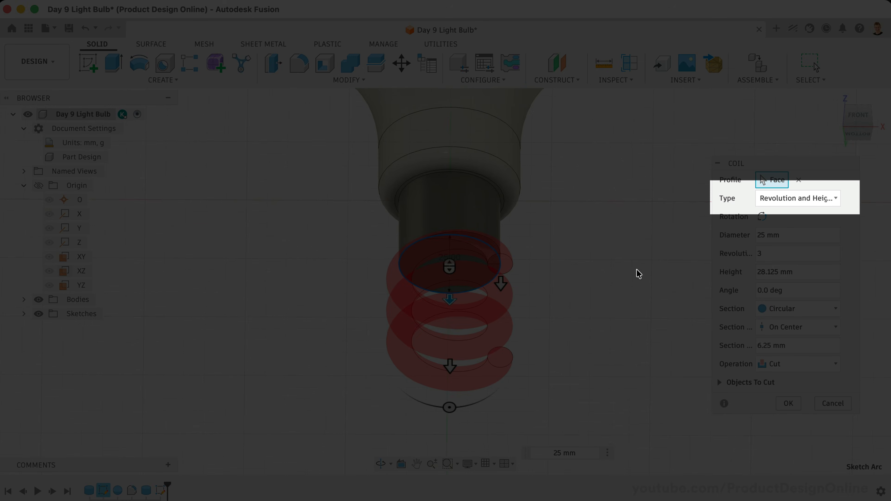
scroll(638, 274, up, 4)
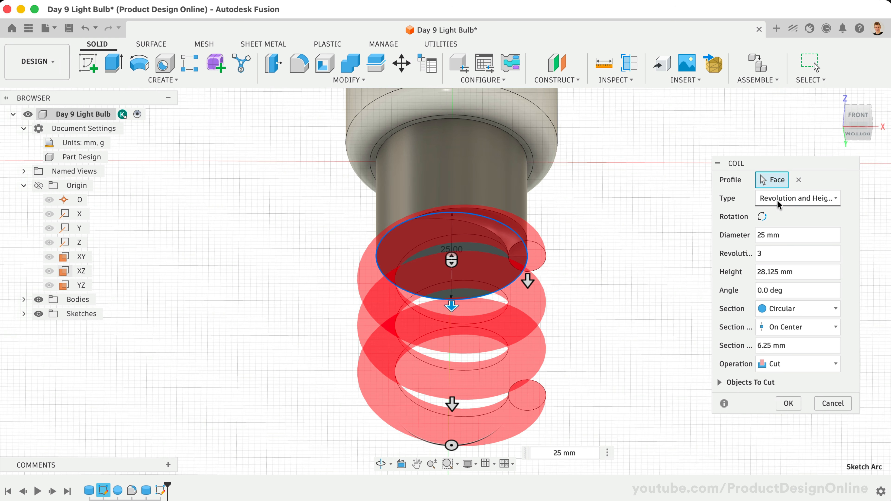
click(796, 199)
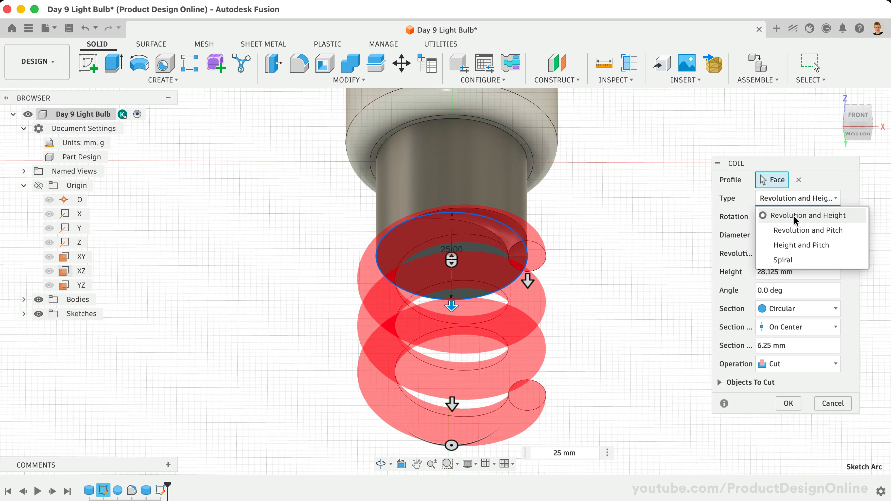
click(851, 215)
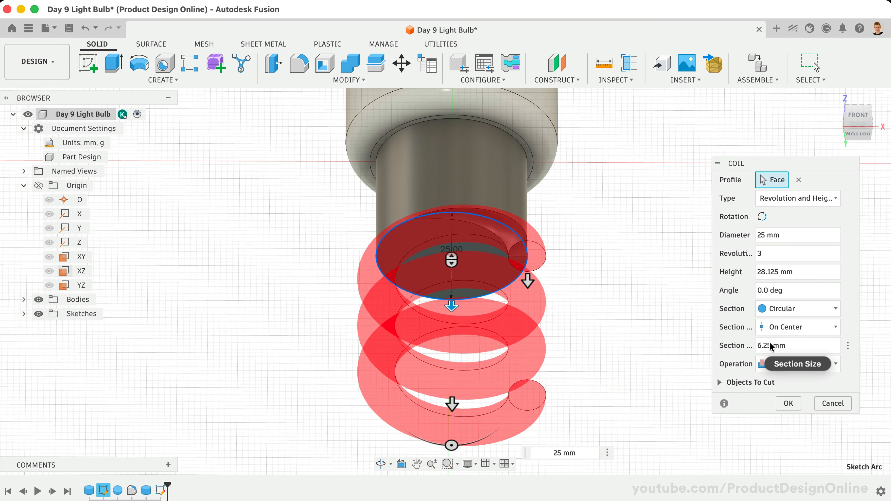
drag(773, 347, 743, 343)
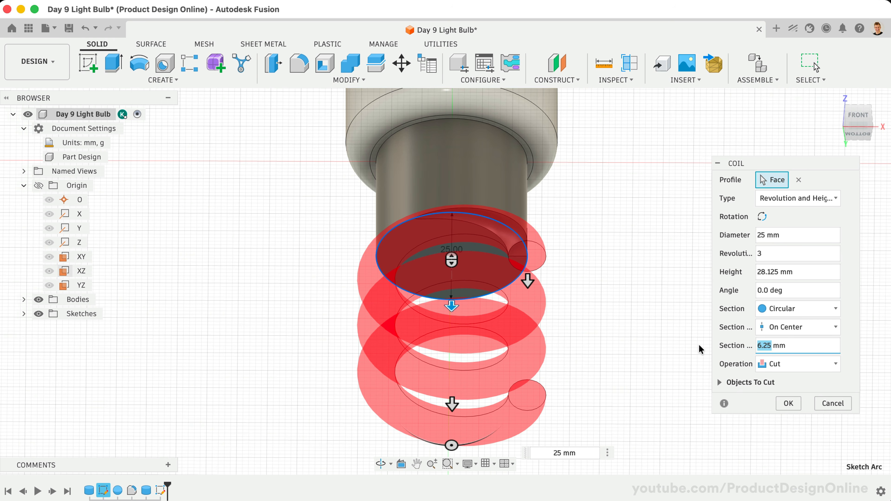
text(2.5)
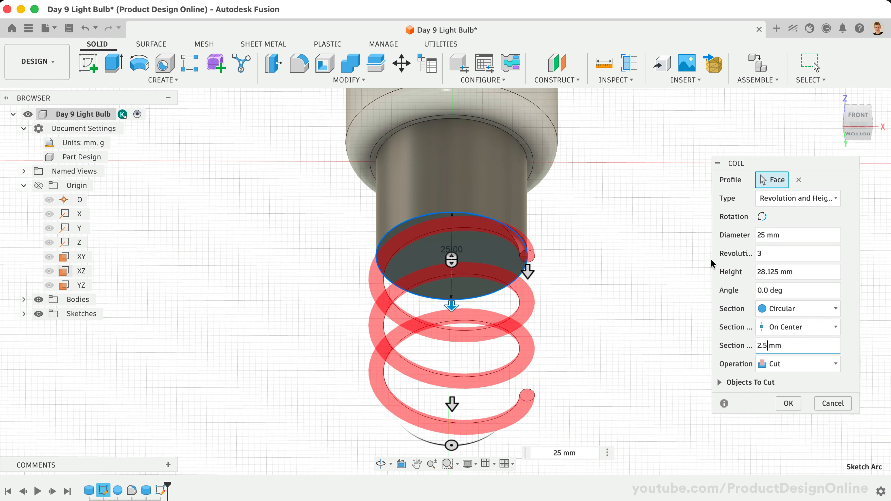
Set the coil to 4.5 revolutions and a height of -18 mm, and create it as a cut into the cylinder.
click(773, 254)
text(4.5)
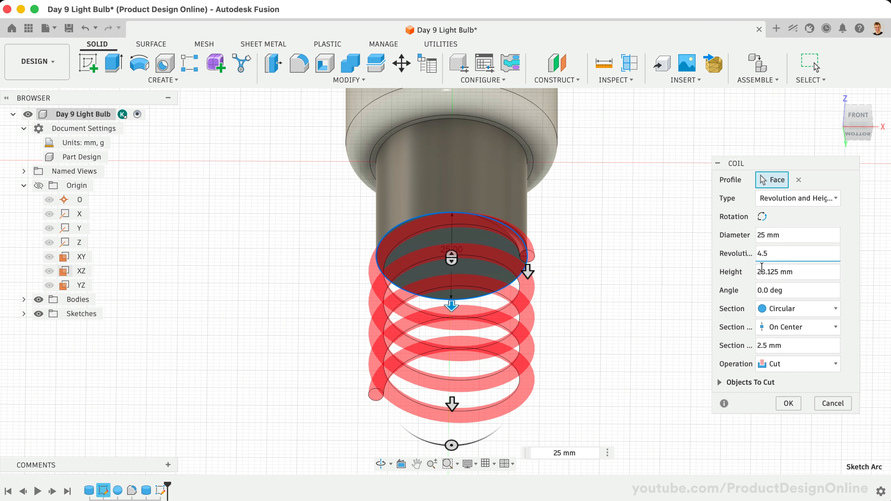
double_click(766, 272)
text(-1)
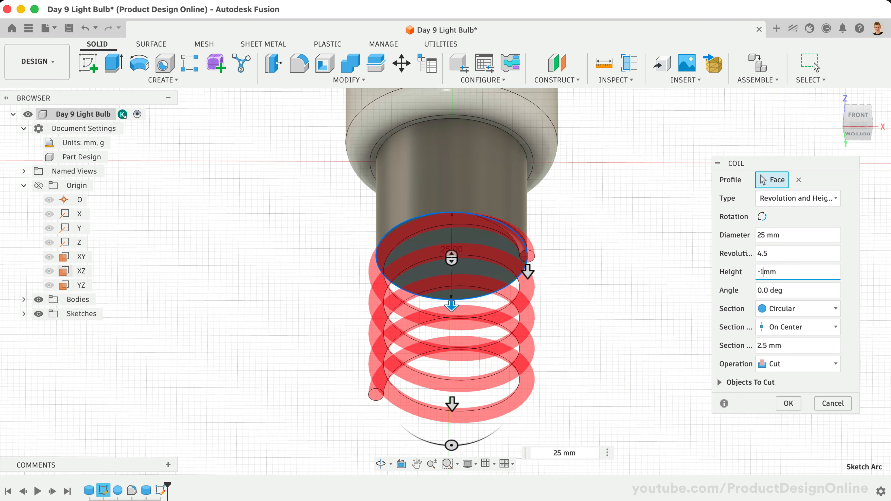
text(8)
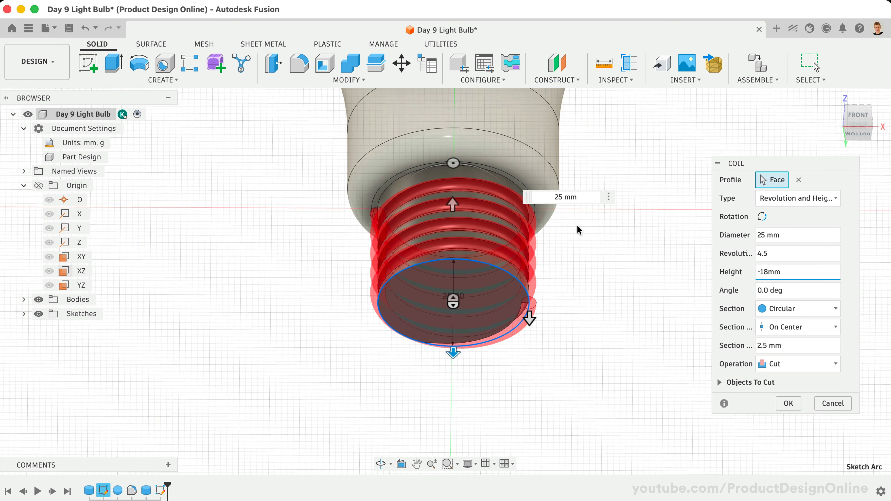
scroll(577, 230, up, 5)
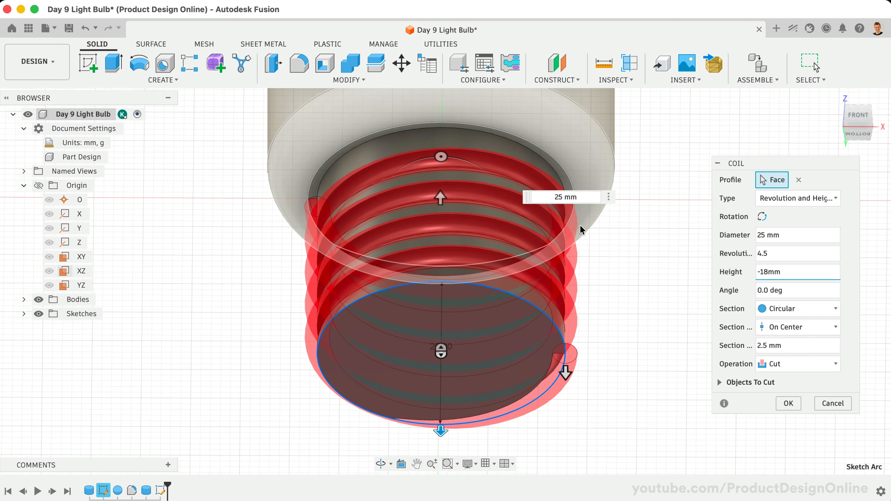
scroll(581, 230, up, 2)
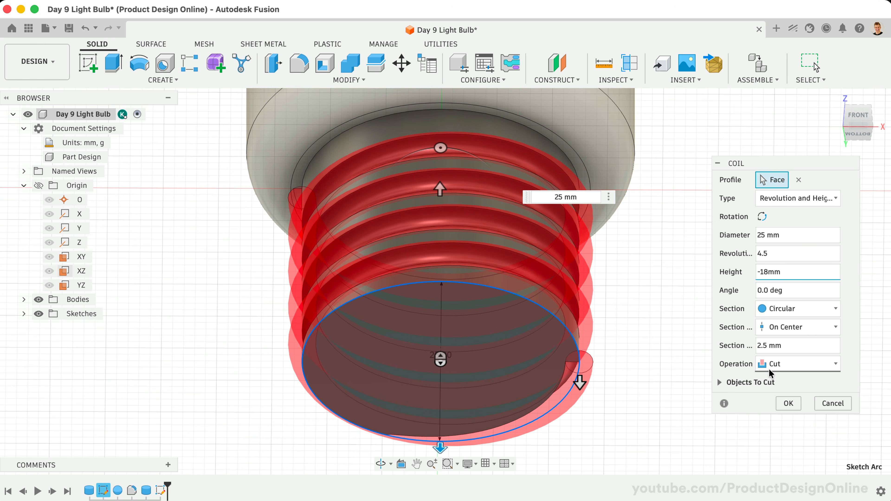
click(787, 403)
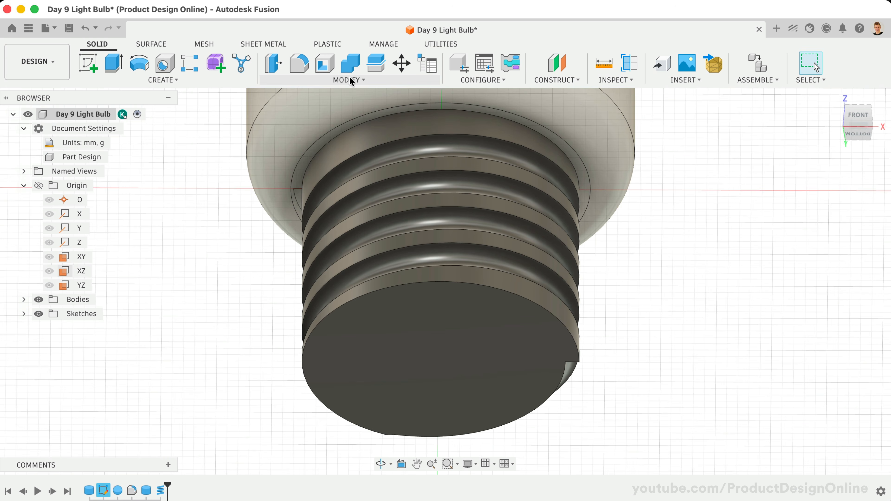
Chamfer the bottom circular edge of the screw base with an equal distance of 3.5 mm.
click(350, 79)
click(316, 118)
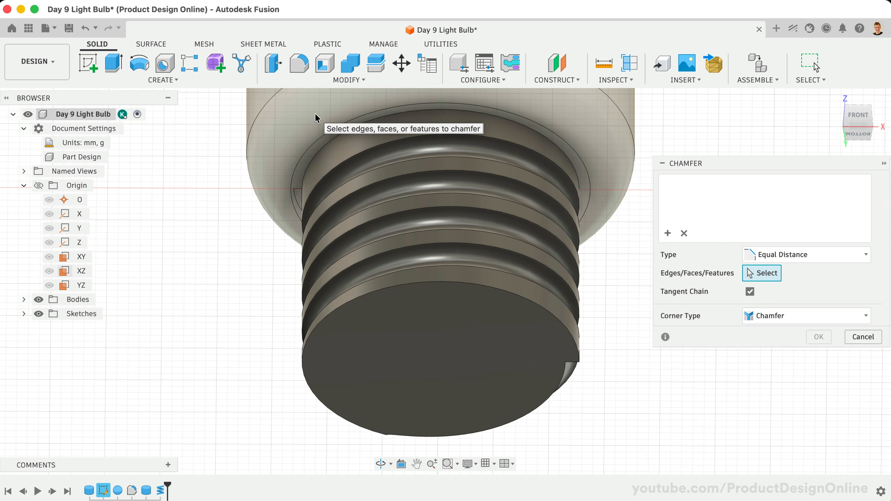
click(405, 286)
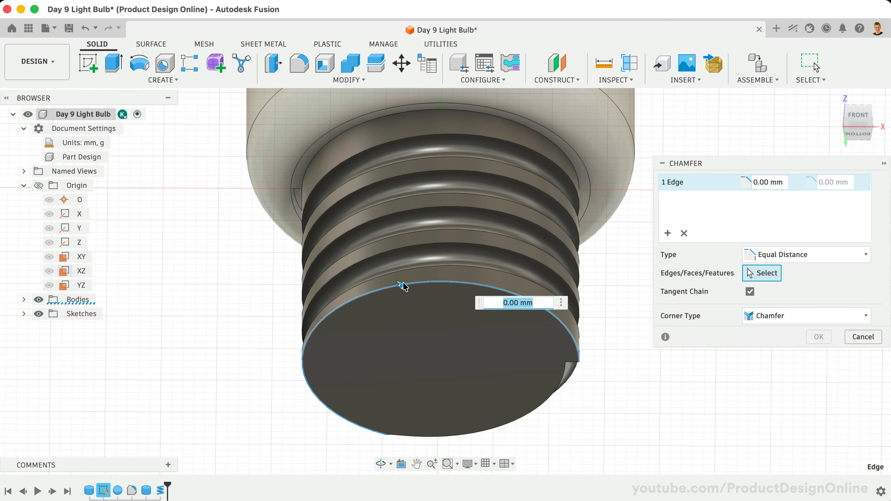
text(3.5)
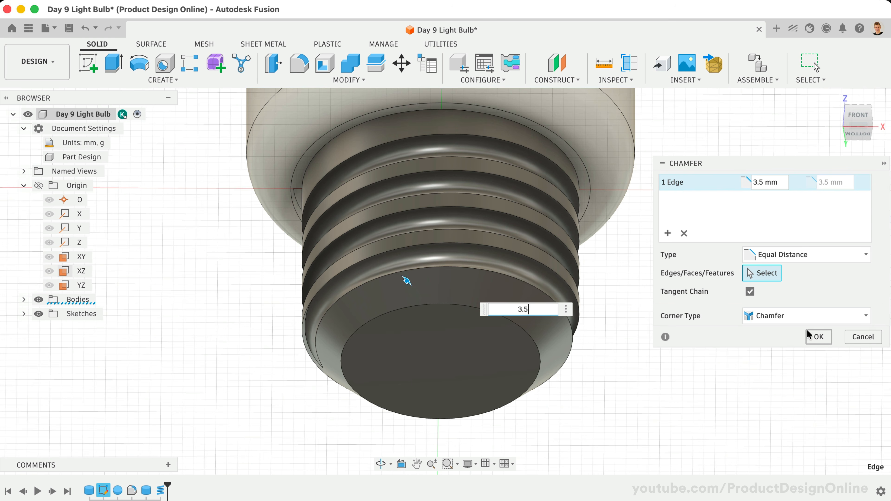
click(815, 336)
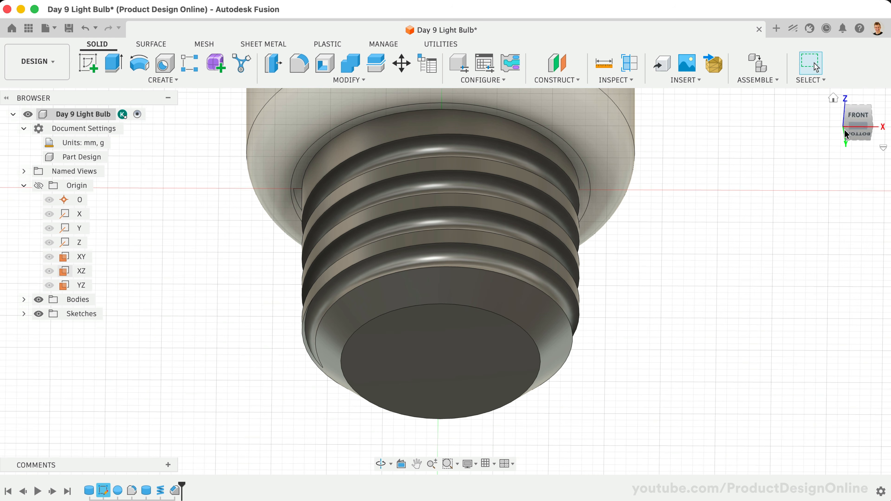
Fillet the three edges along the screw base's coil groove with a constant 1 mm radius.
drag(859, 126, 858, 141)
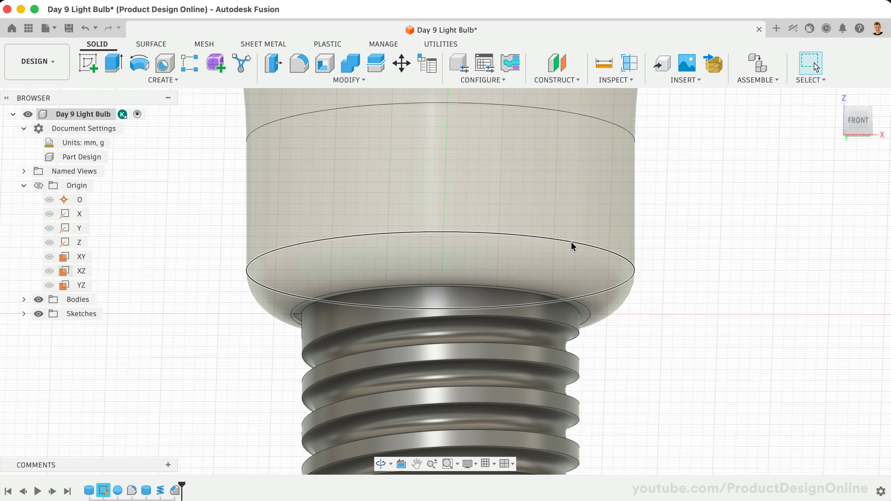
scroll(571, 242, down, 5)
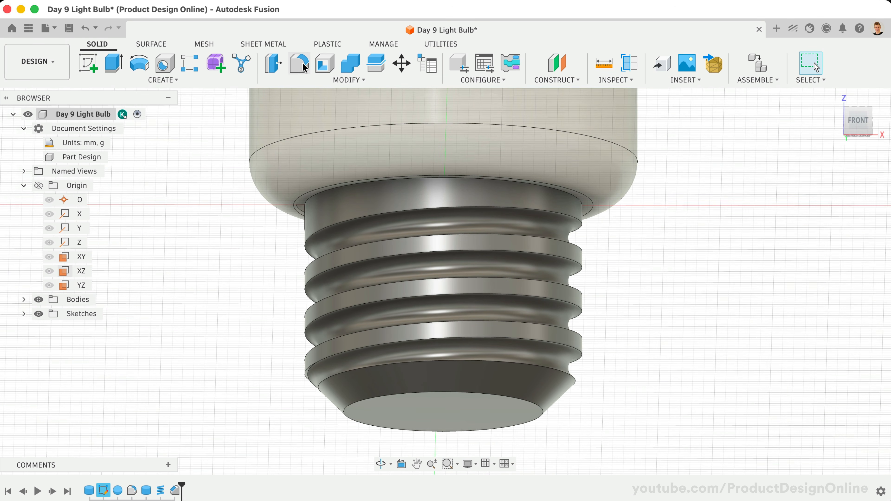
click(299, 64)
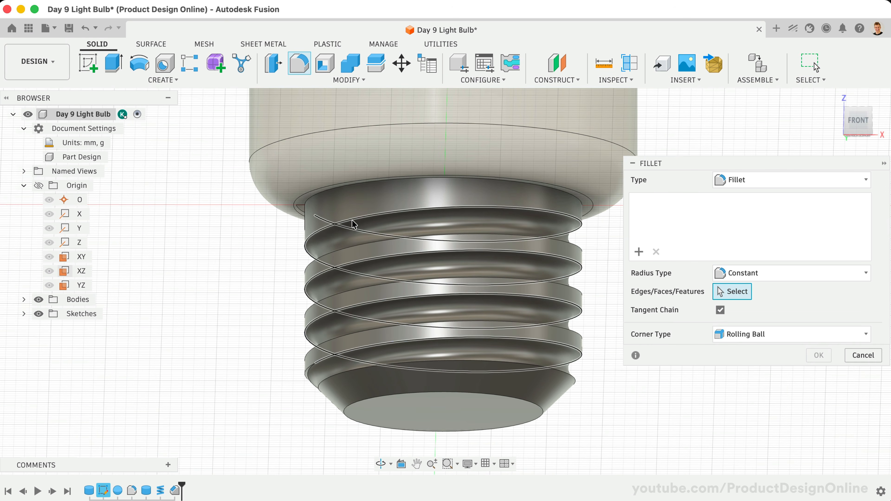
click(354, 225)
click(355, 250)
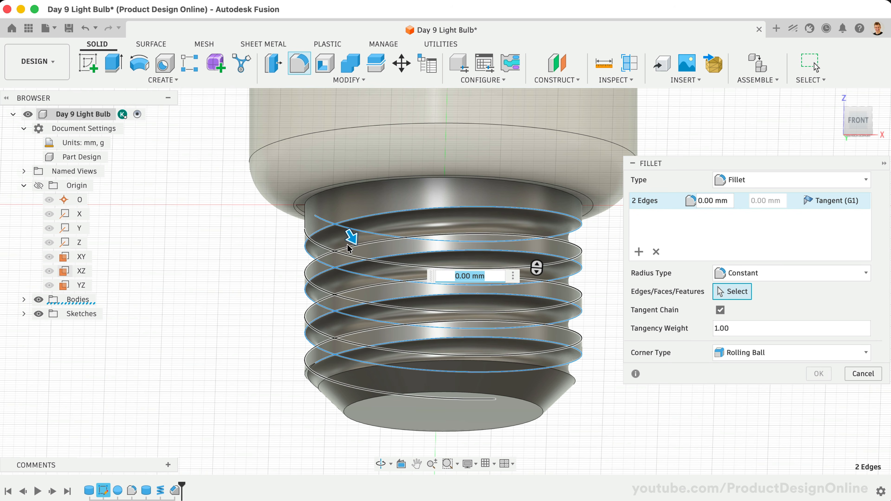
click(357, 370)
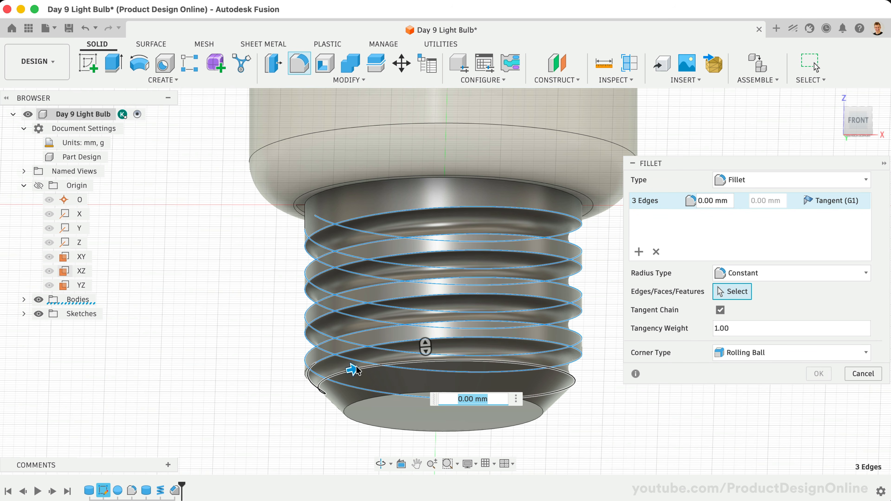
text(1)
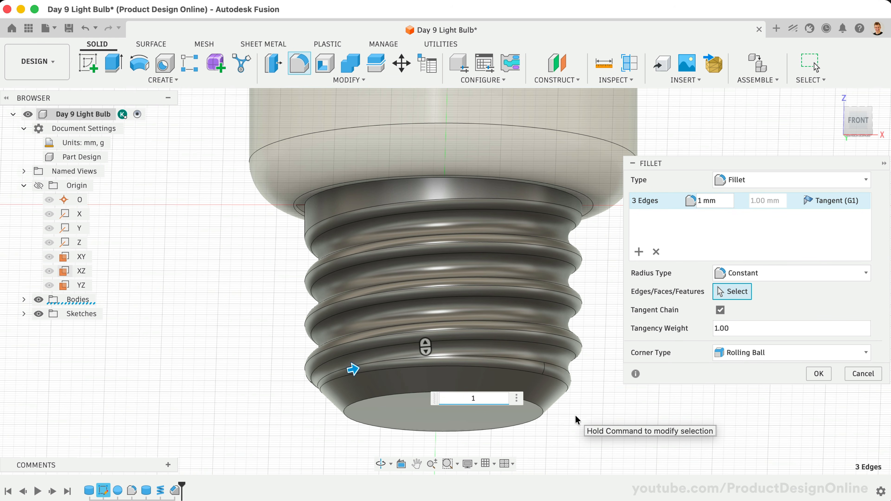
click(862, 117)
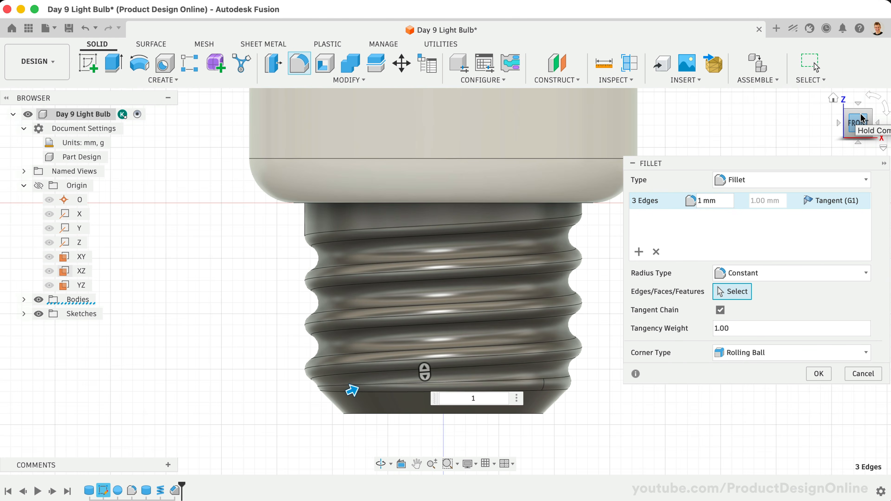
click(816, 375)
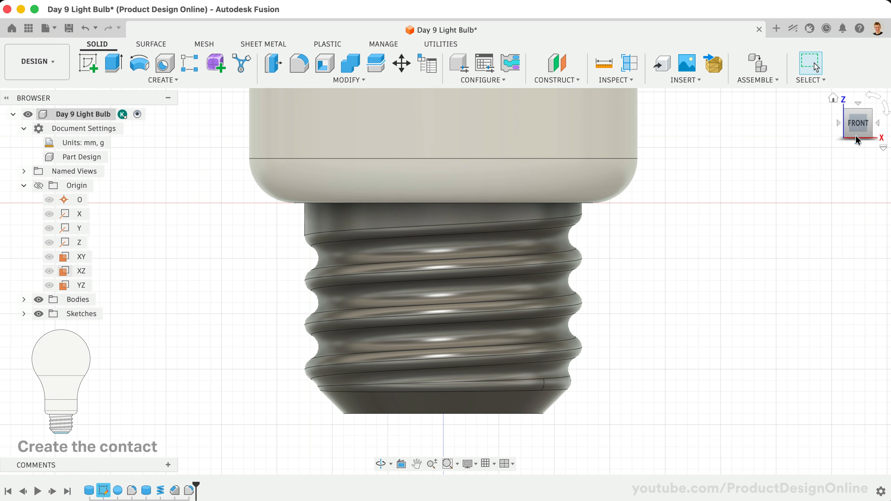
Create an 18 mm diameter, 2 mm high cylinder as a new body, centred on the screw base's bottom face.
drag(858, 121, 842, 114)
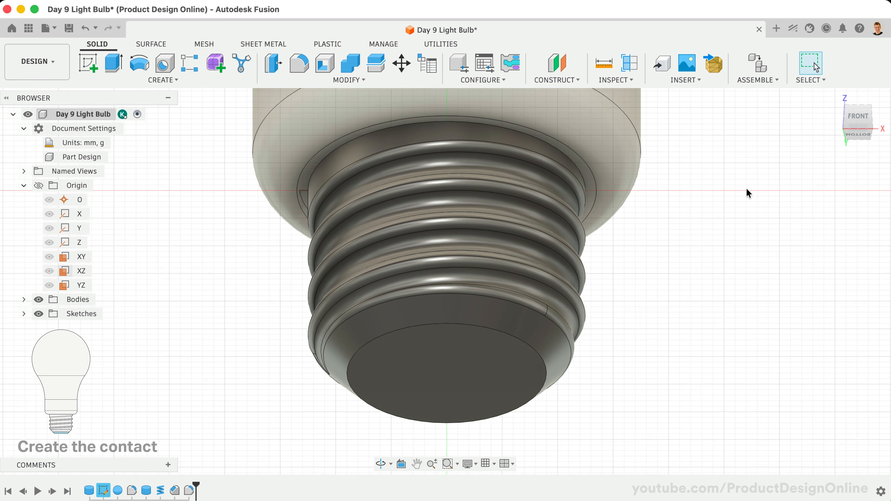
click(189, 80)
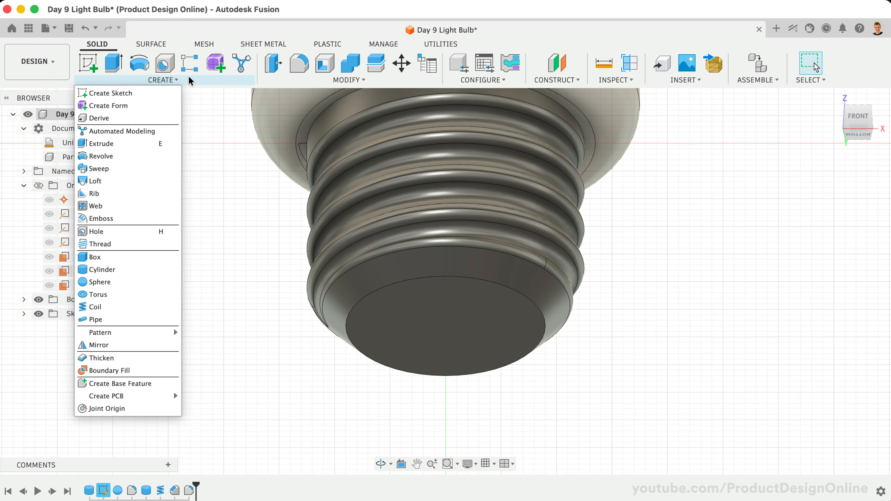
click(144, 269)
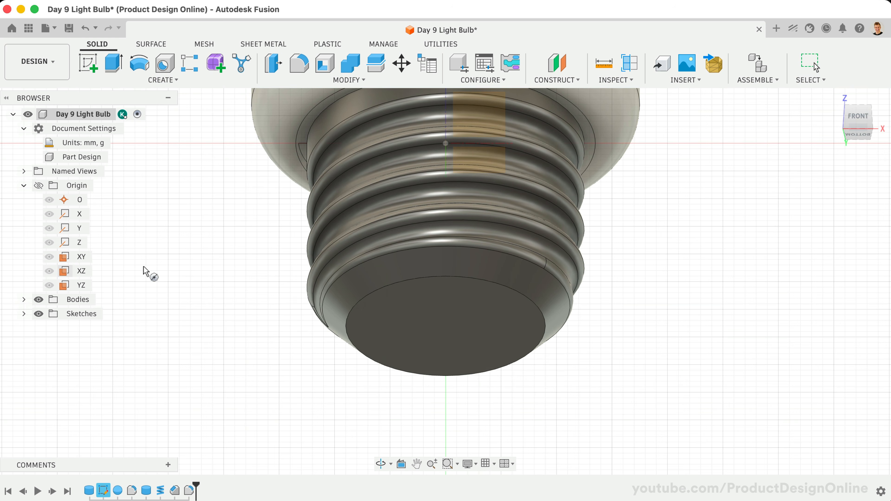
click(386, 328)
click(441, 326)
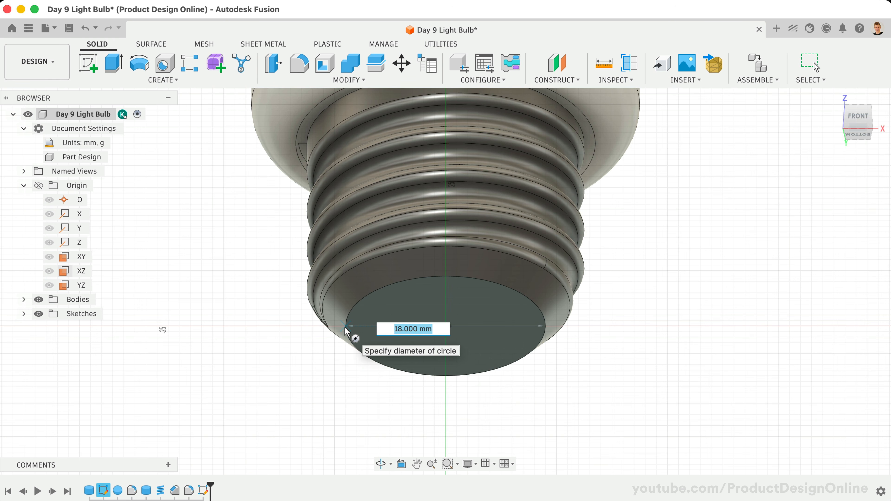
click(346, 329)
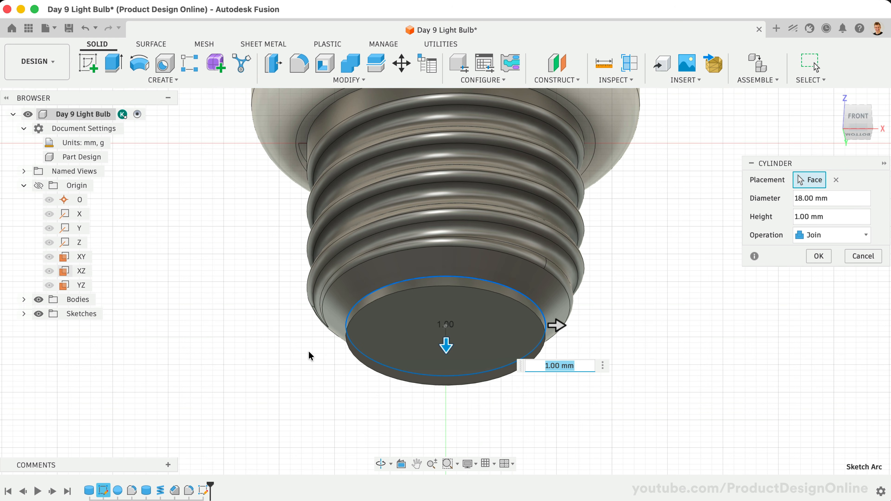
text(2)
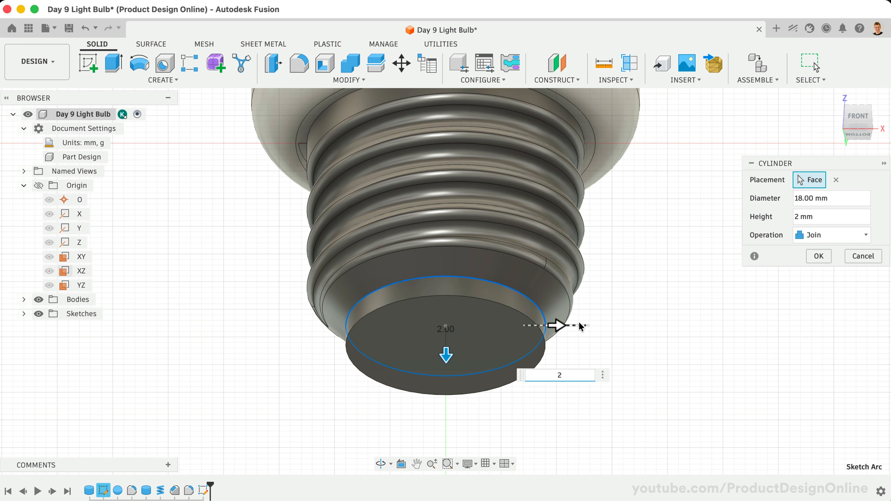
click(827, 238)
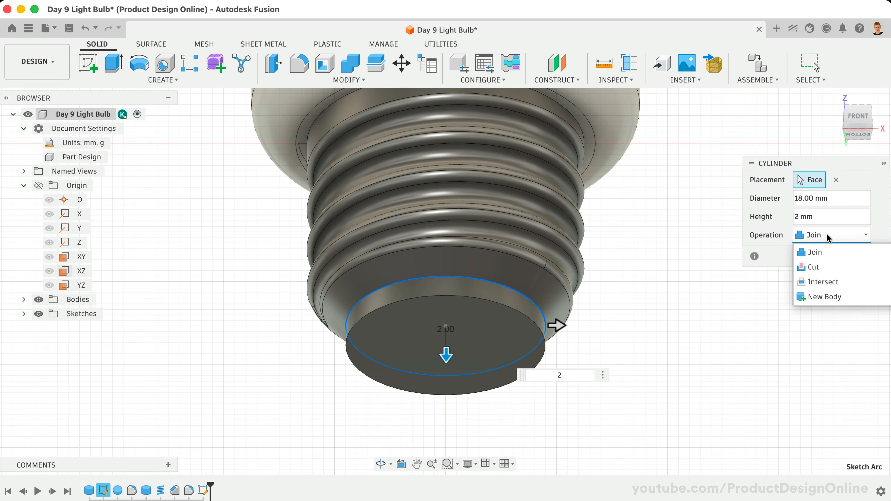
click(856, 297)
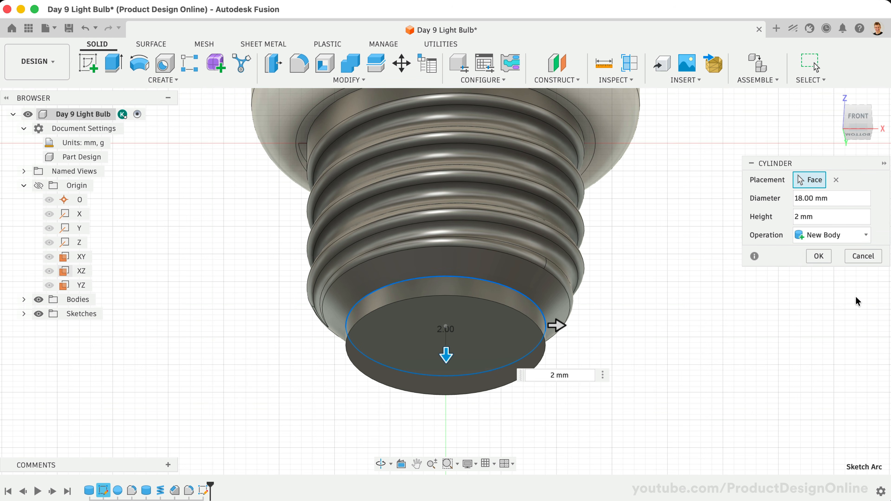
click(818, 257)
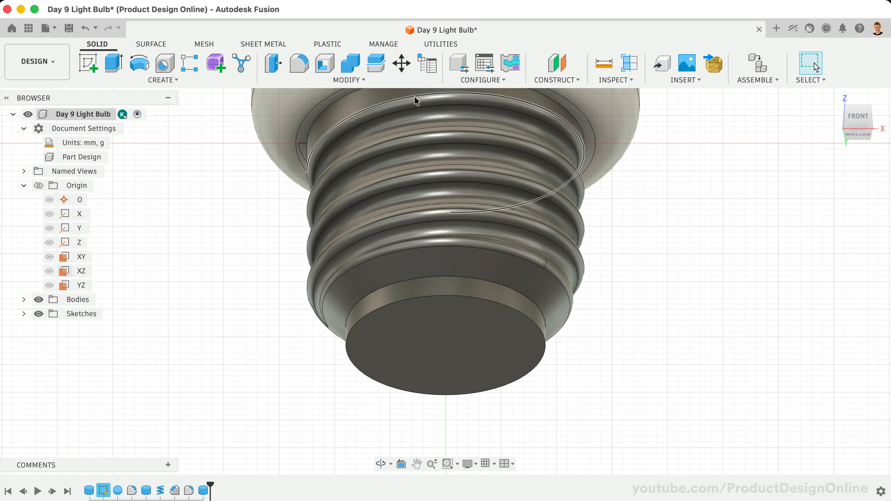
Chamfer the bottom circular edge of the contact cylinder with an equal distance of 2 mm.
click(373, 77)
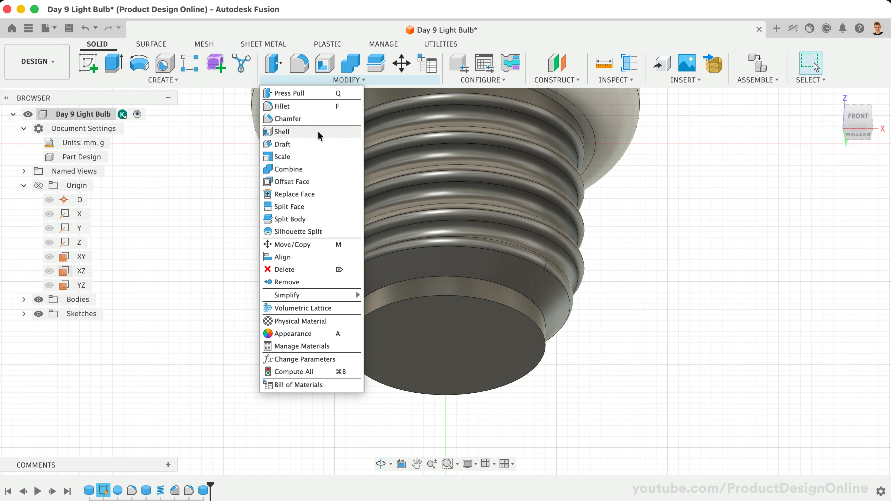
click(312, 119)
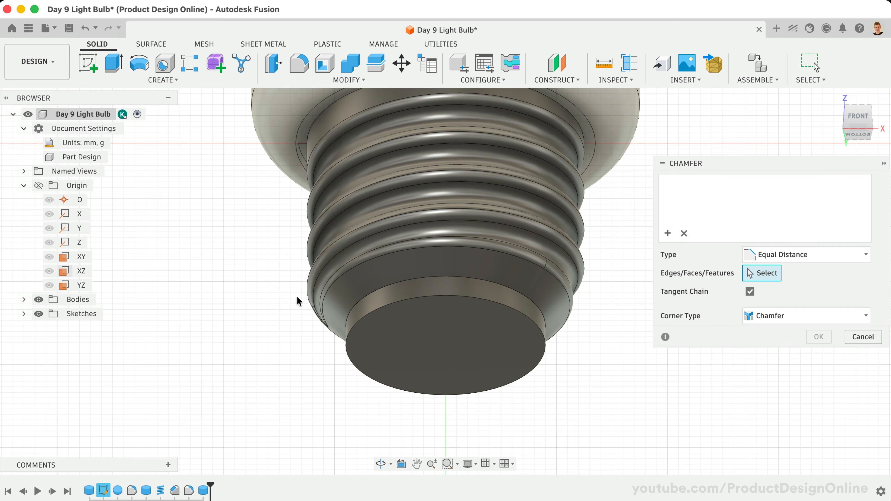
click(388, 305)
text(2)
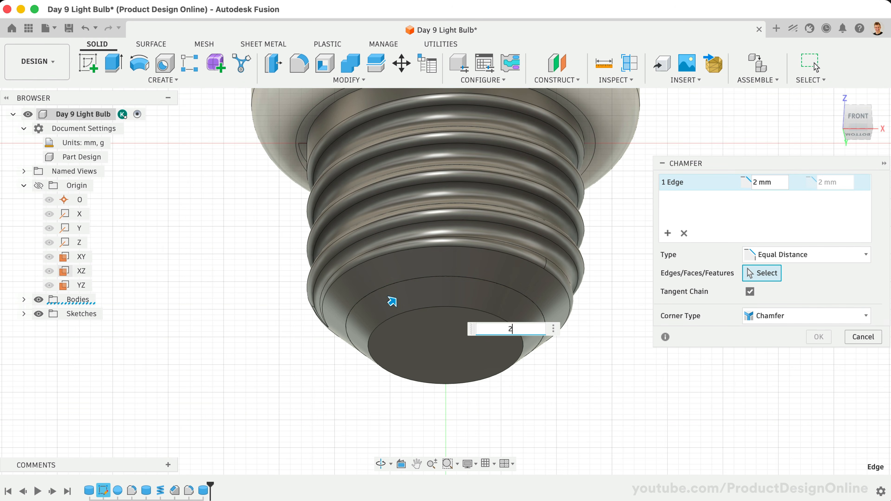
click(815, 337)
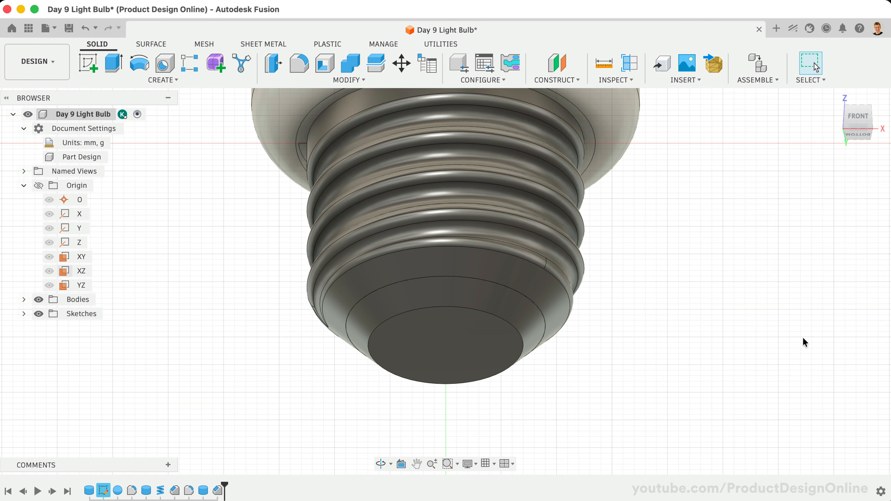
Apply a metal appearance to the screw base and Plastic - Glossy (Black) to the contact's chamfered face.
drag(641, 287, 516, 197)
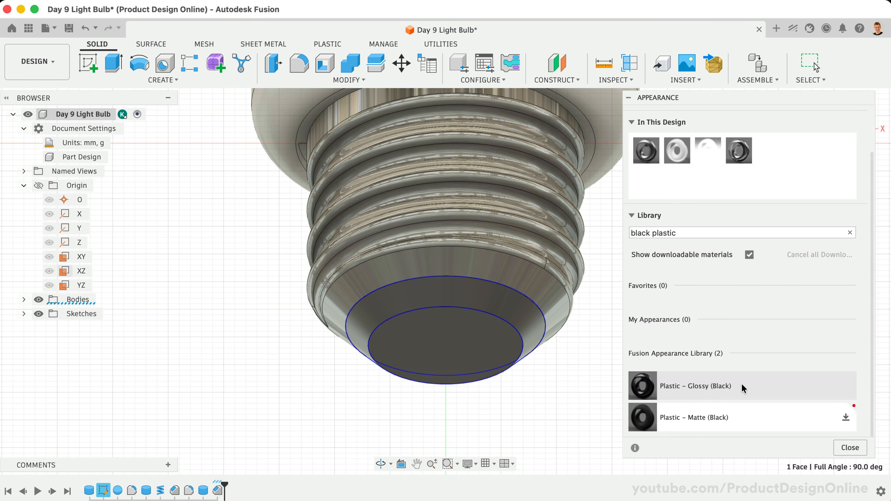
drag(742, 383, 523, 309)
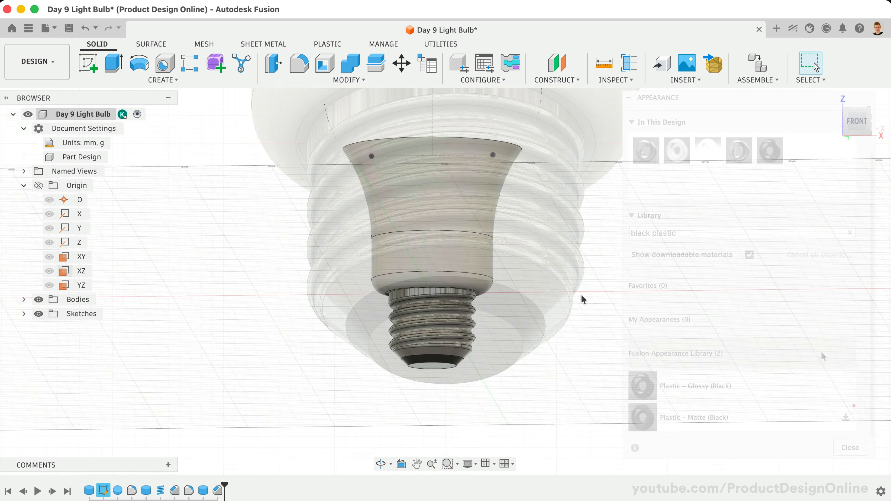